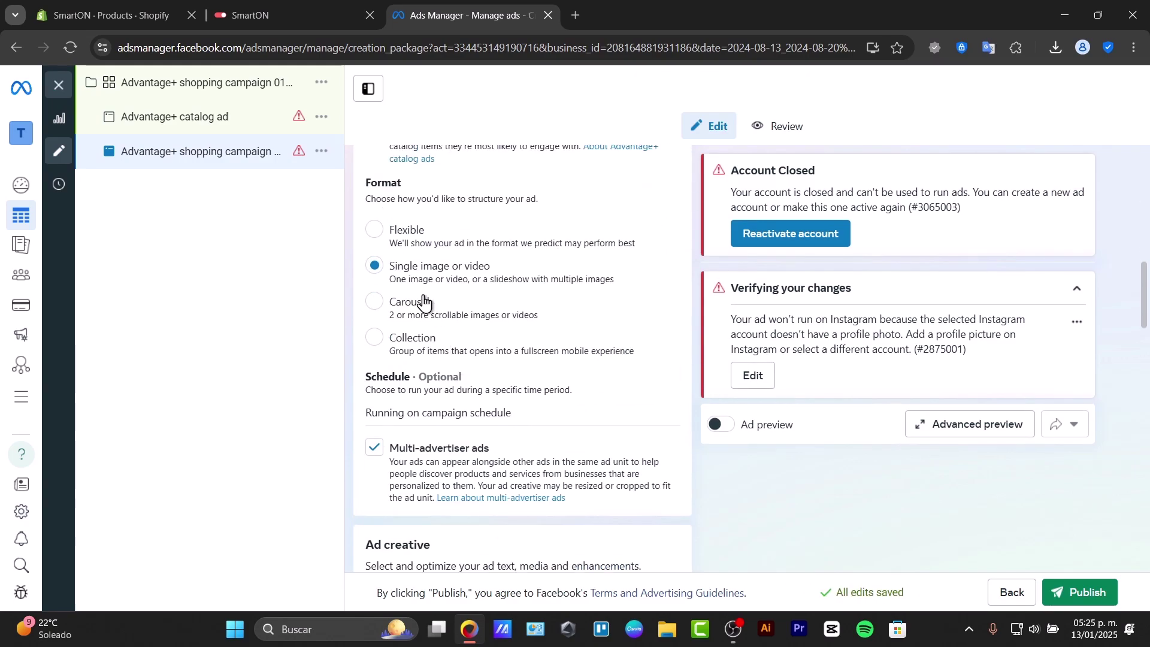
scroll(516, 350, down, 4)
click(511, 522)
text(s)
click(283, 11)
key(ctrl+shift+Left)
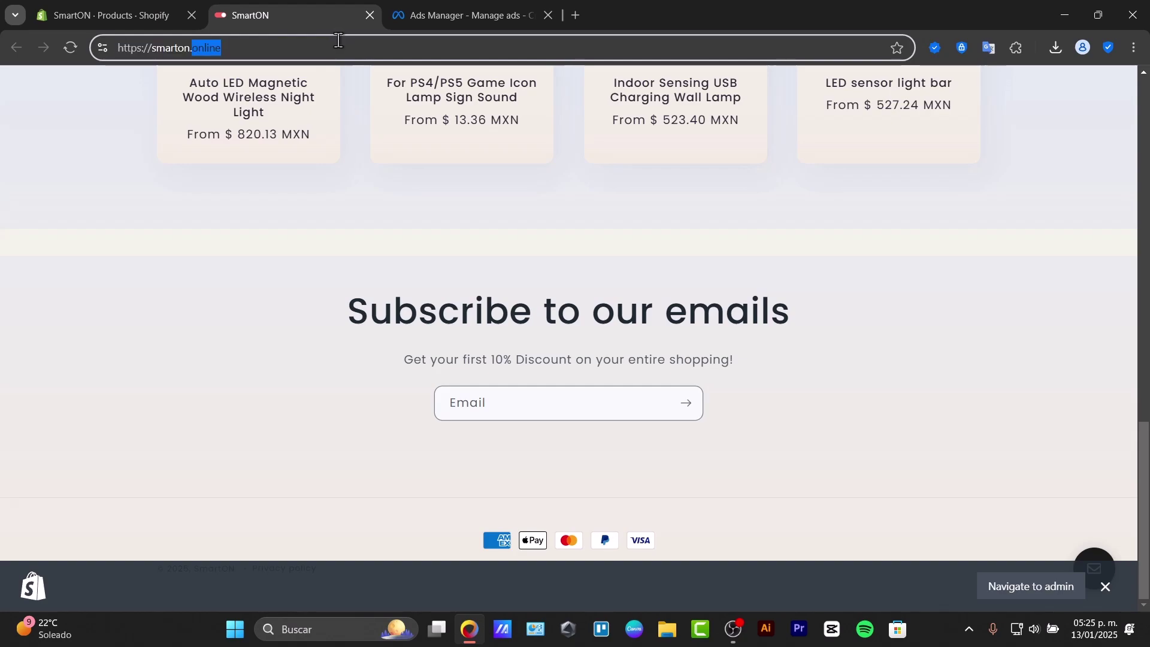
key(ctrl+a)
key(ctrl+c)
click(467, 15)
key(ctrl+v)
scroll(581, 361, down, 8)
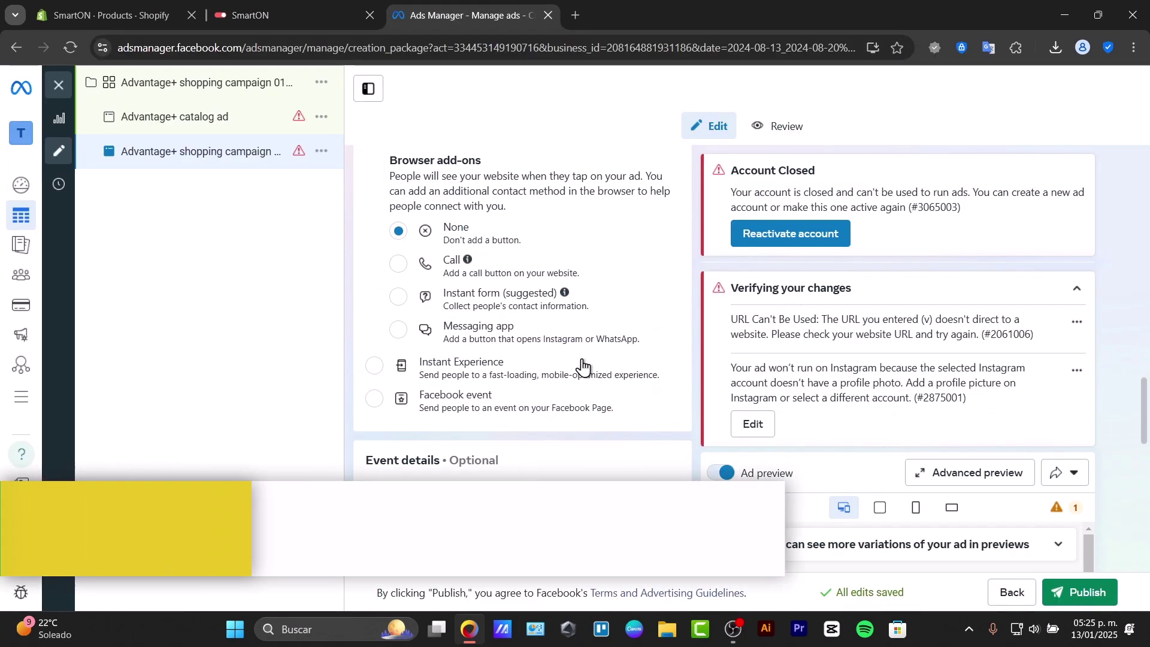
scroll(465, 393, up, 4)
scroll(478, 460, down, 15)
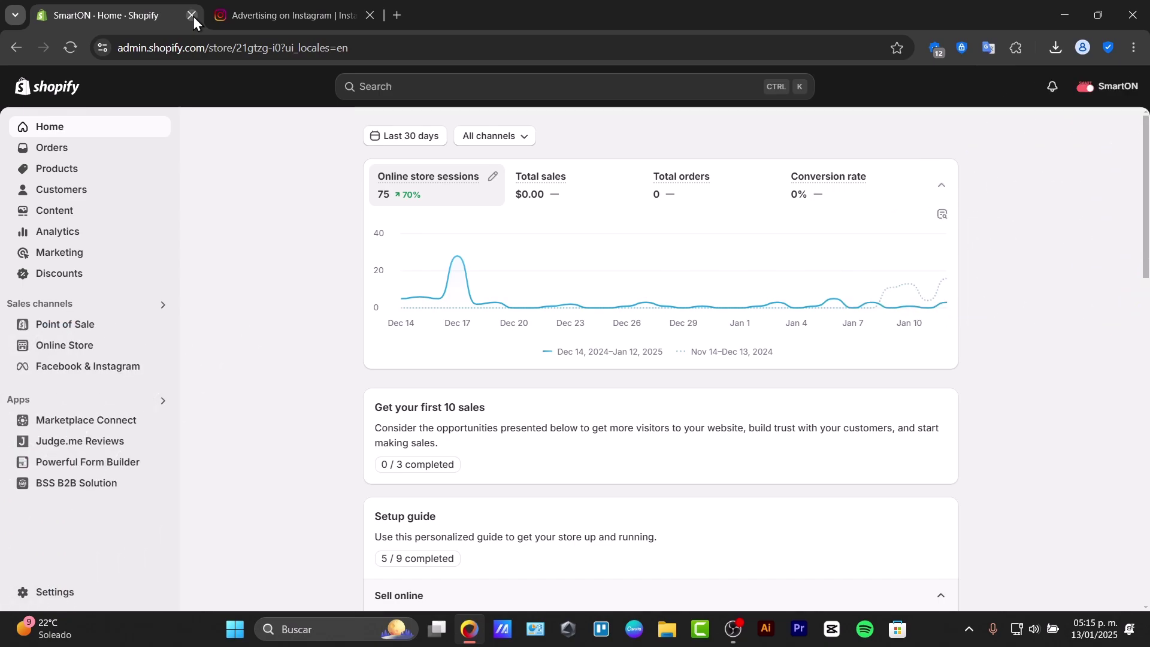
- Log in to the business account using the saved username from the Instagram for Business page
click(237, 8)
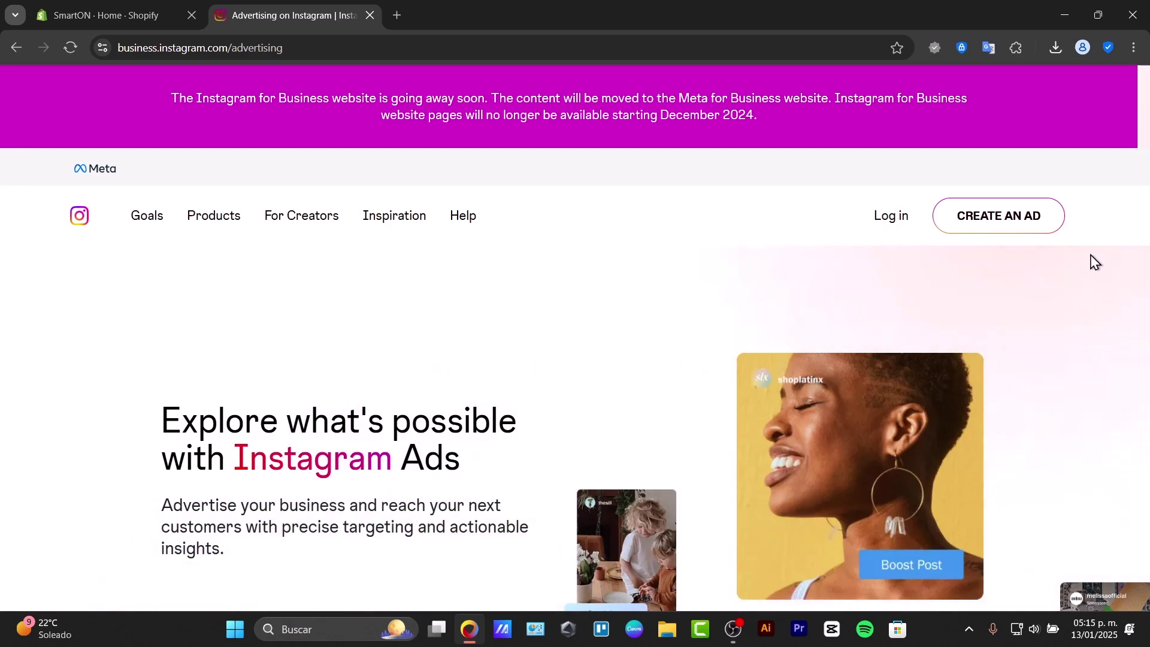
click(997, 223)
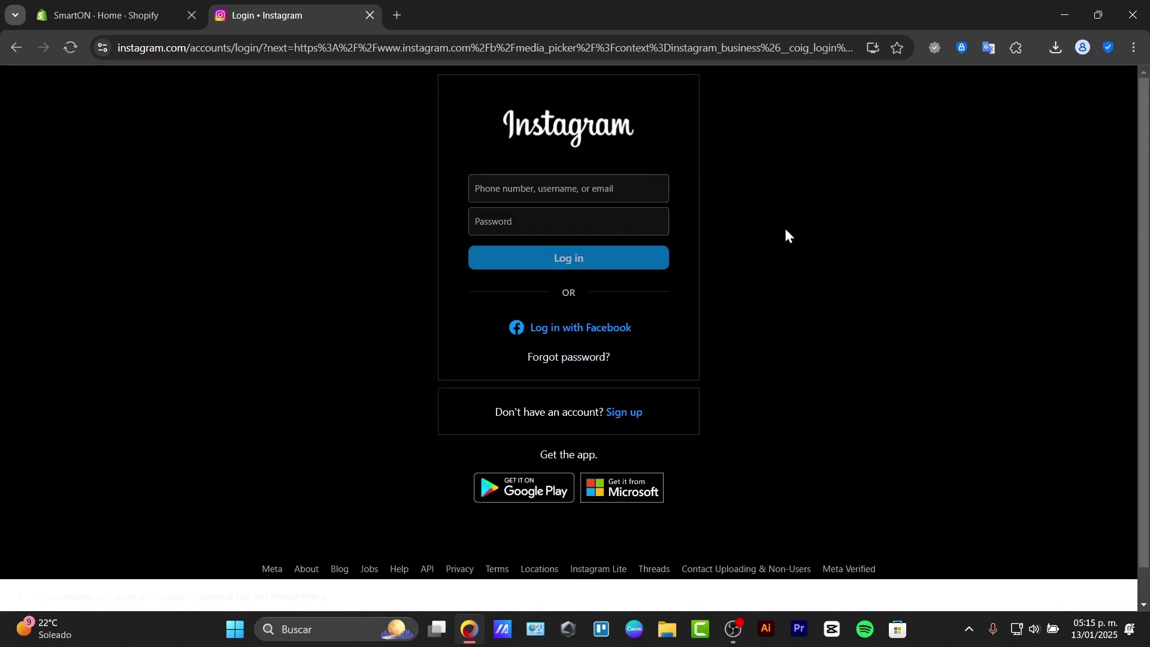
click(601, 186)
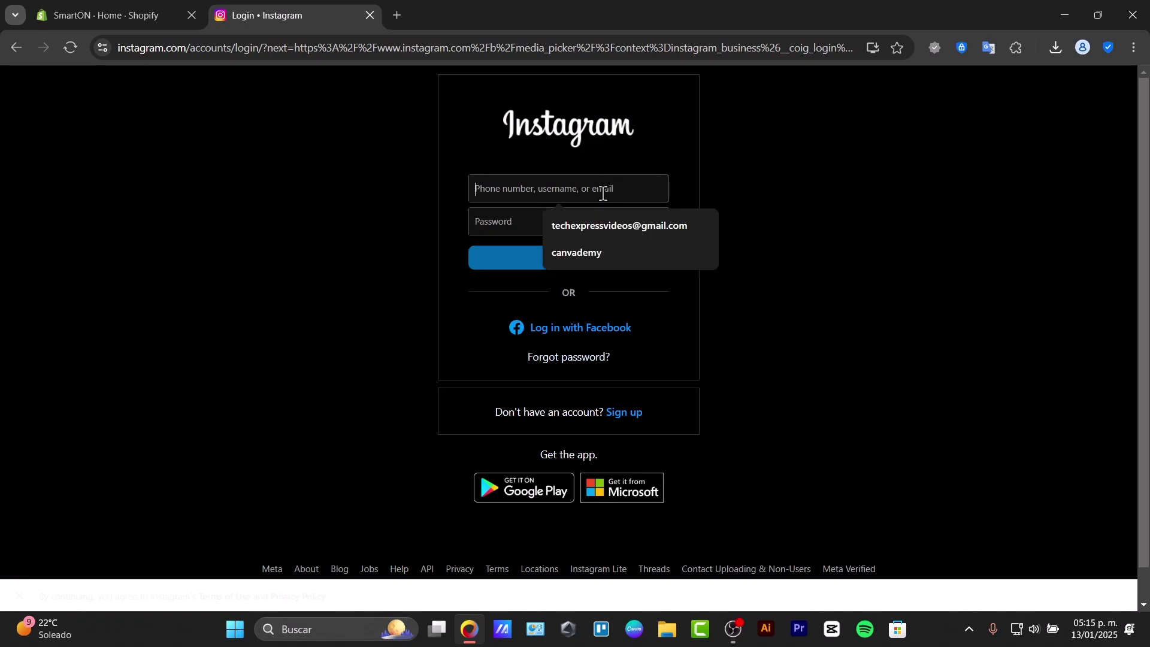
click(926, 310)
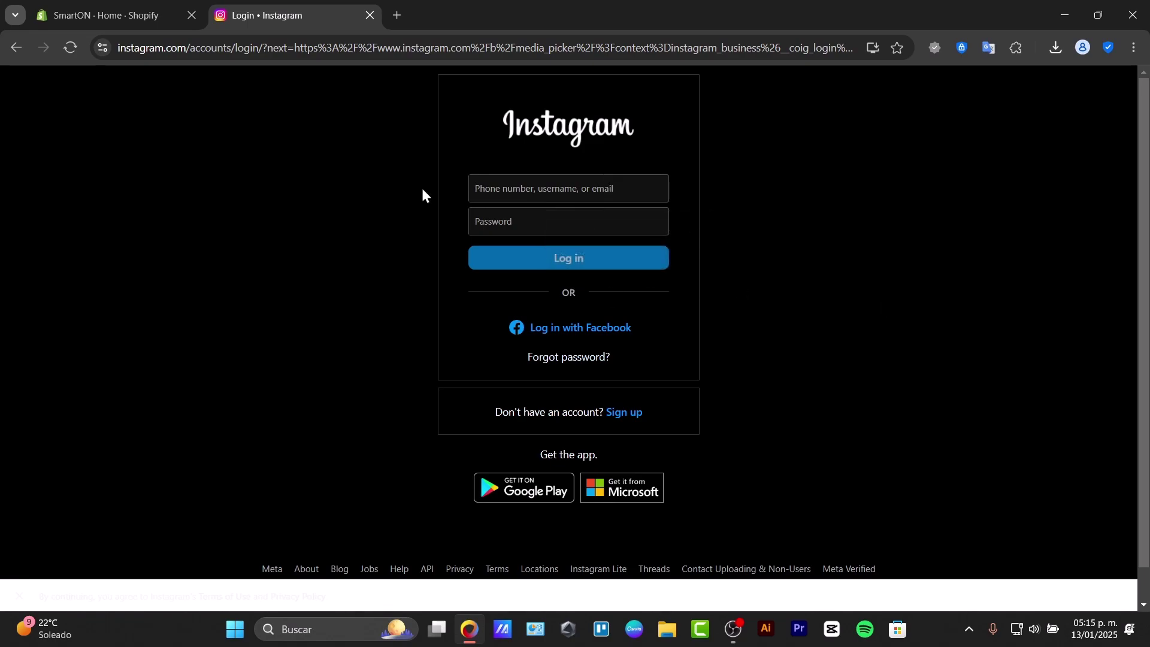
click(13, 48)
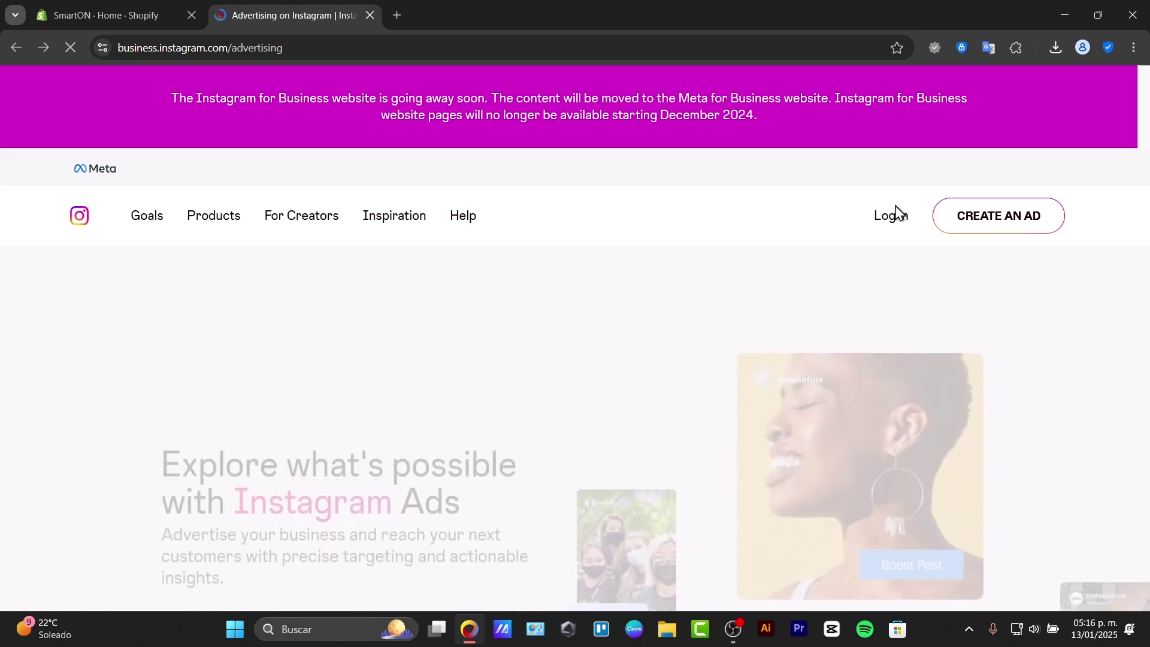
click(894, 215)
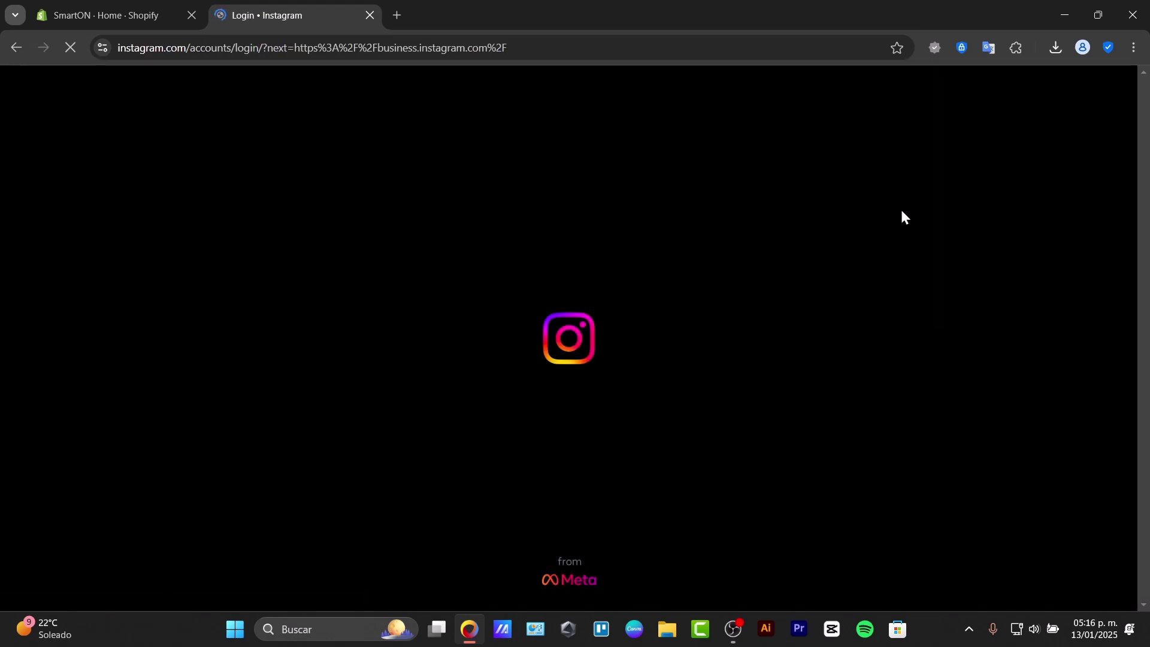
click(560, 186)
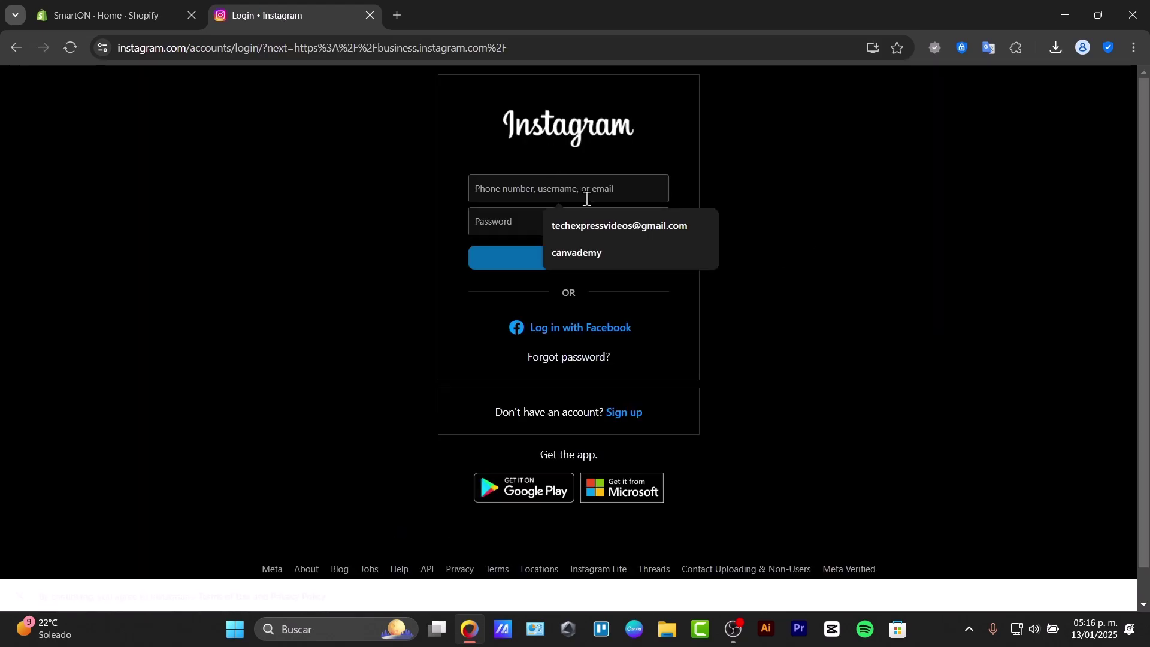
click(783, 181)
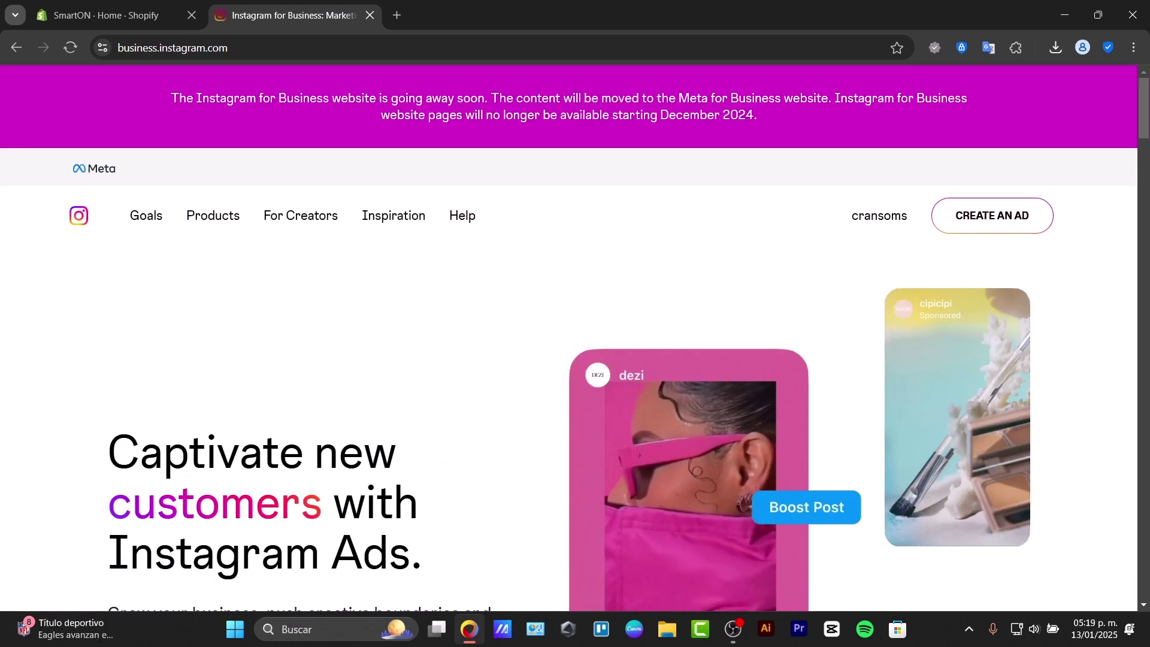
- Select the red post to boost, then cancel the Boost post setup and close the content picker
click(990, 224)
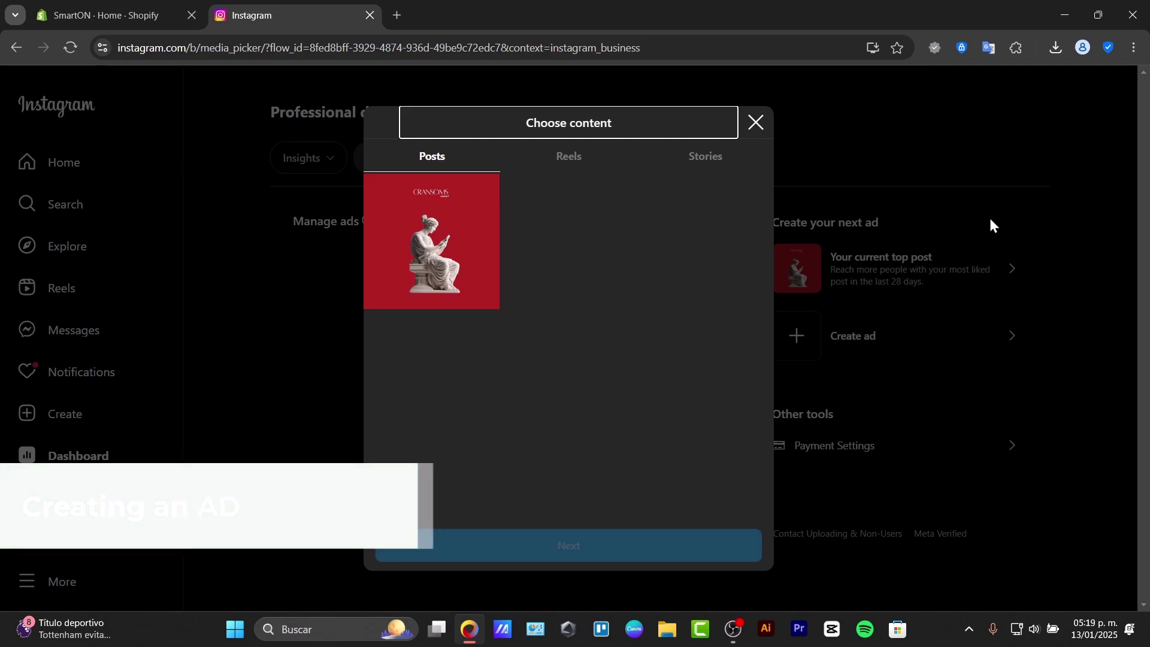
click(467, 290)
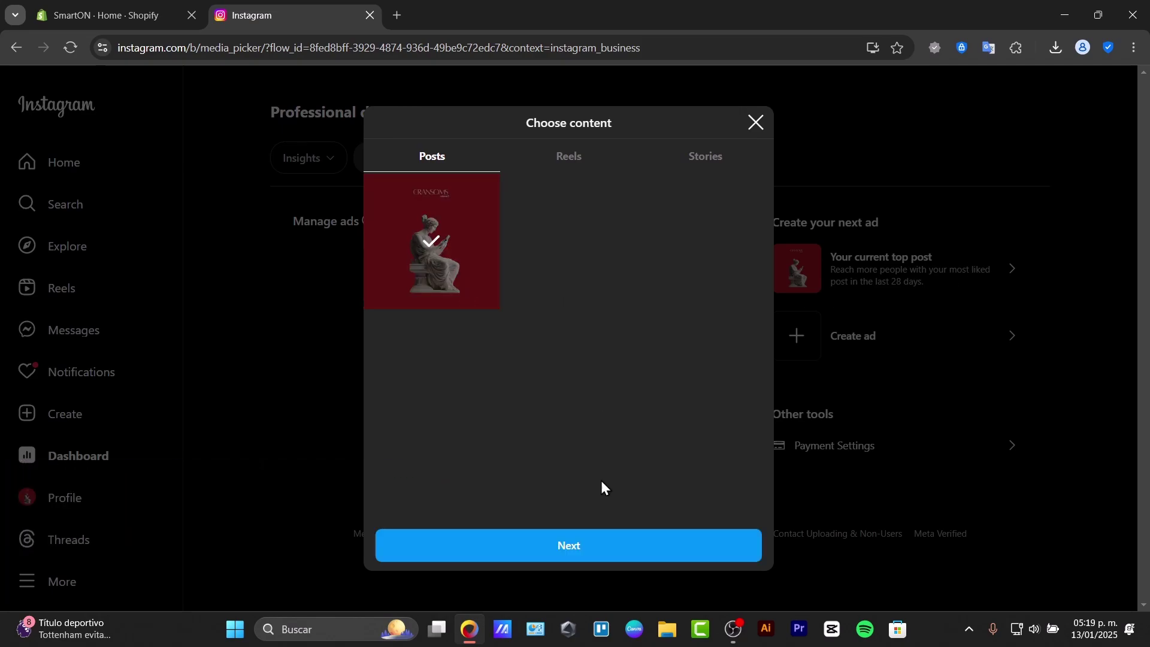
click(592, 545)
click(756, 179)
click(756, 122)
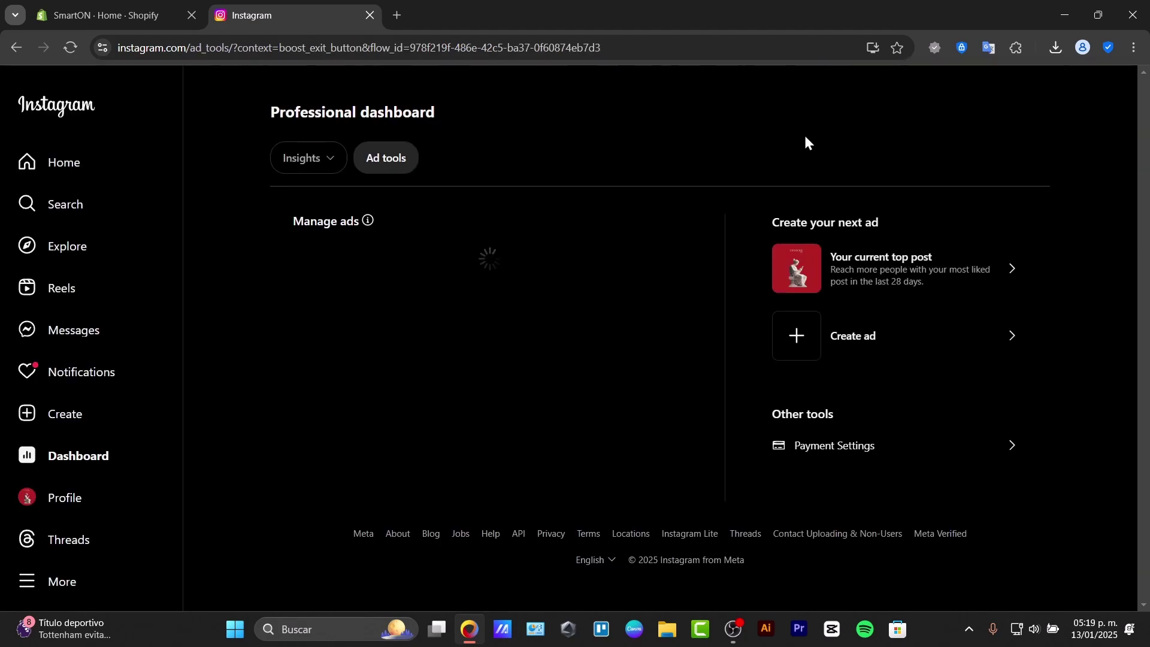
- Open Settings and view the Professional account section
click(59, 593)
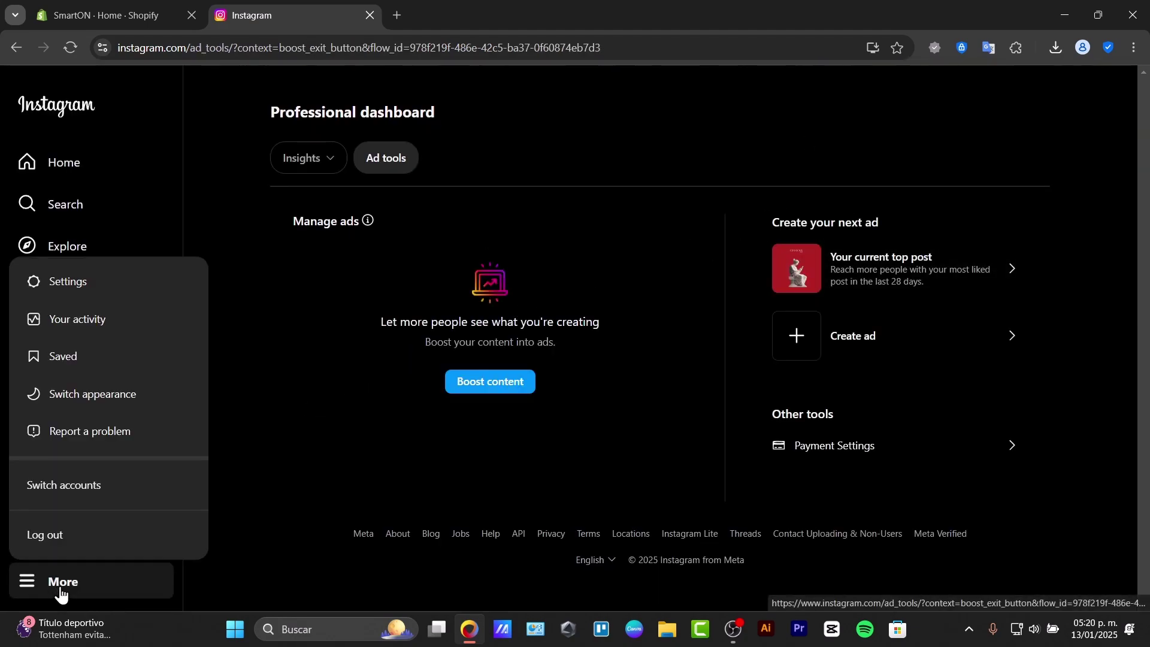
click(112, 281)
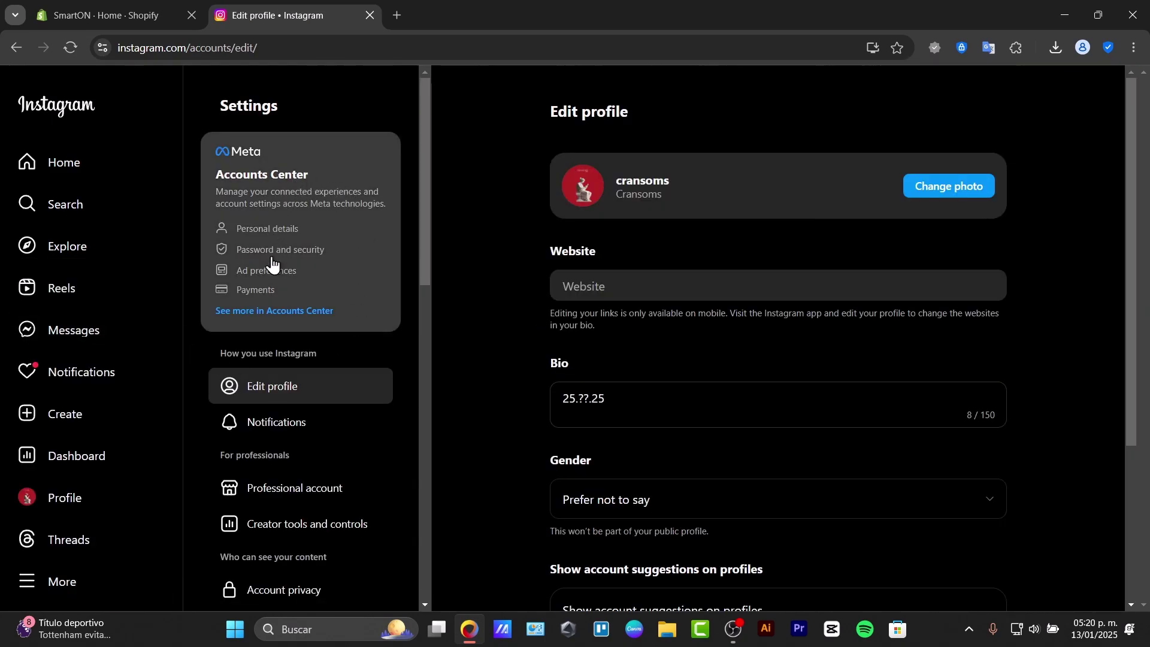
scroll(341, 461, down, 4)
click(301, 239)
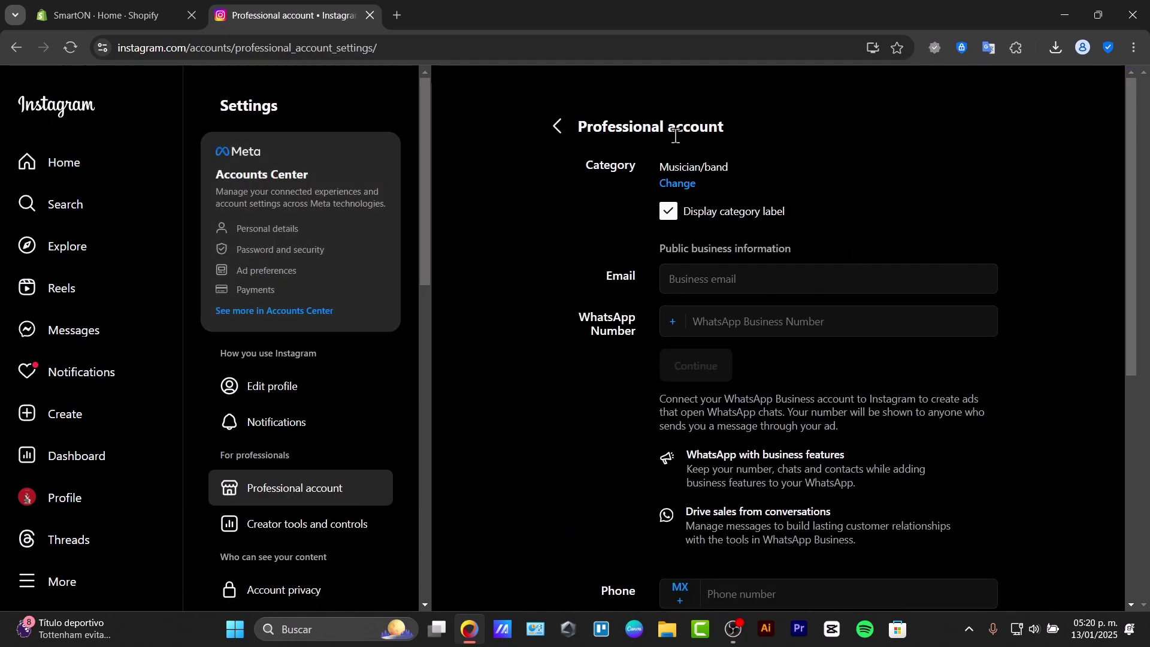
- Check Account Status, then open Creator tools and controls
drag(584, 127, 911, 207)
scroll(911, 222, down, 7)
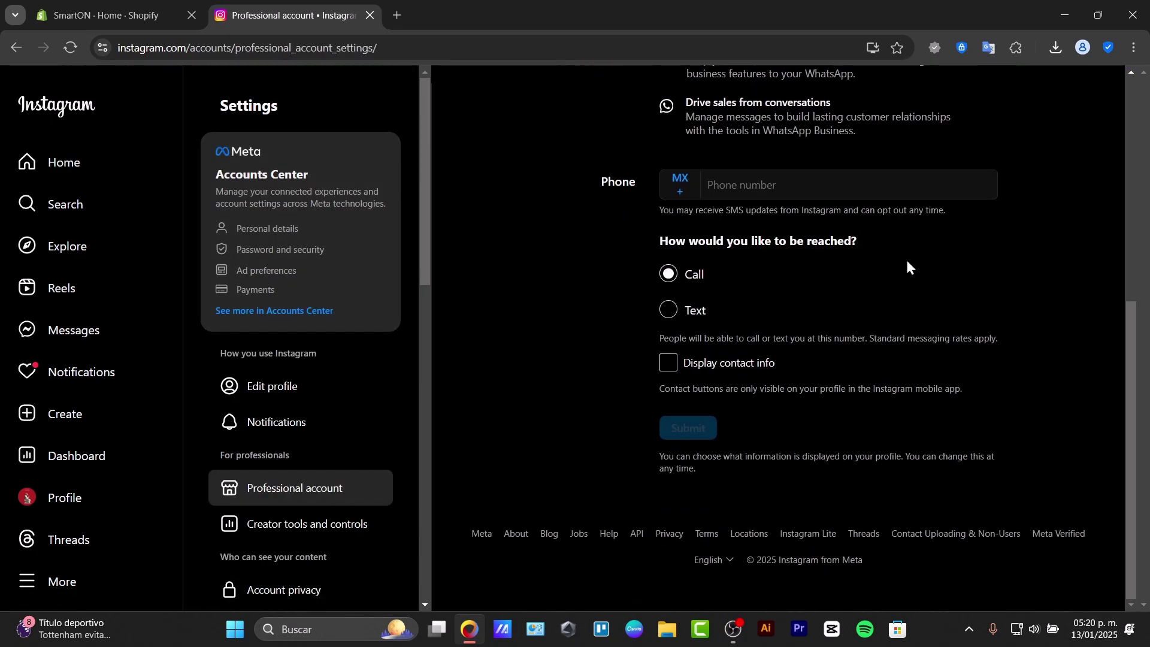
scroll(289, 470, down, 10)
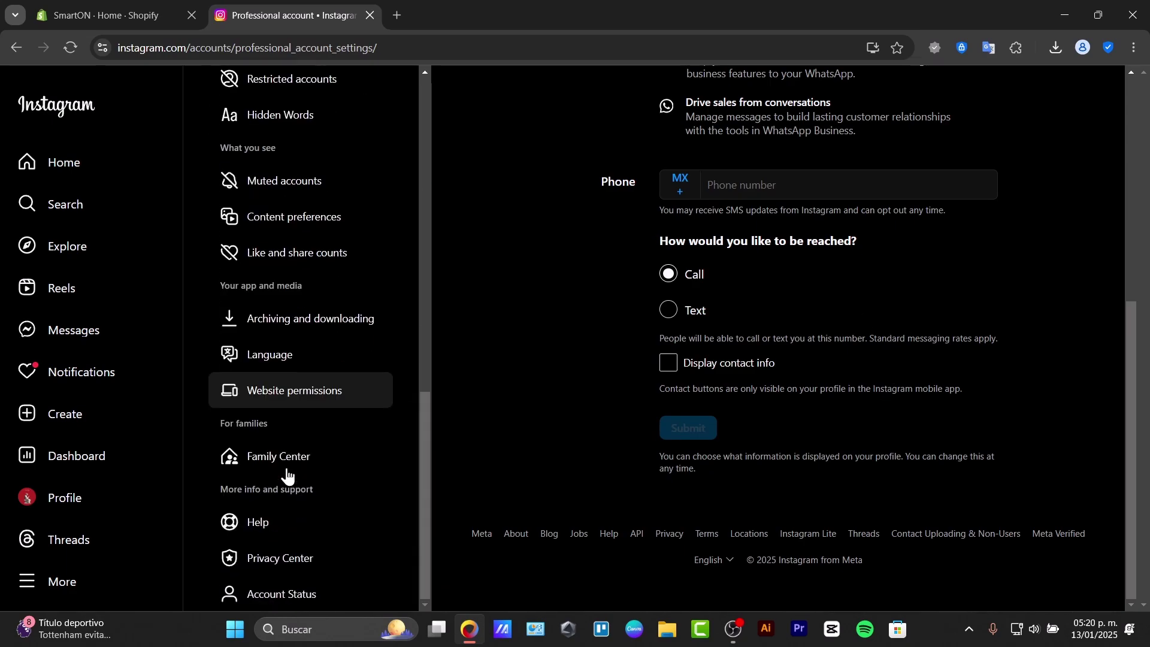
click(299, 593)
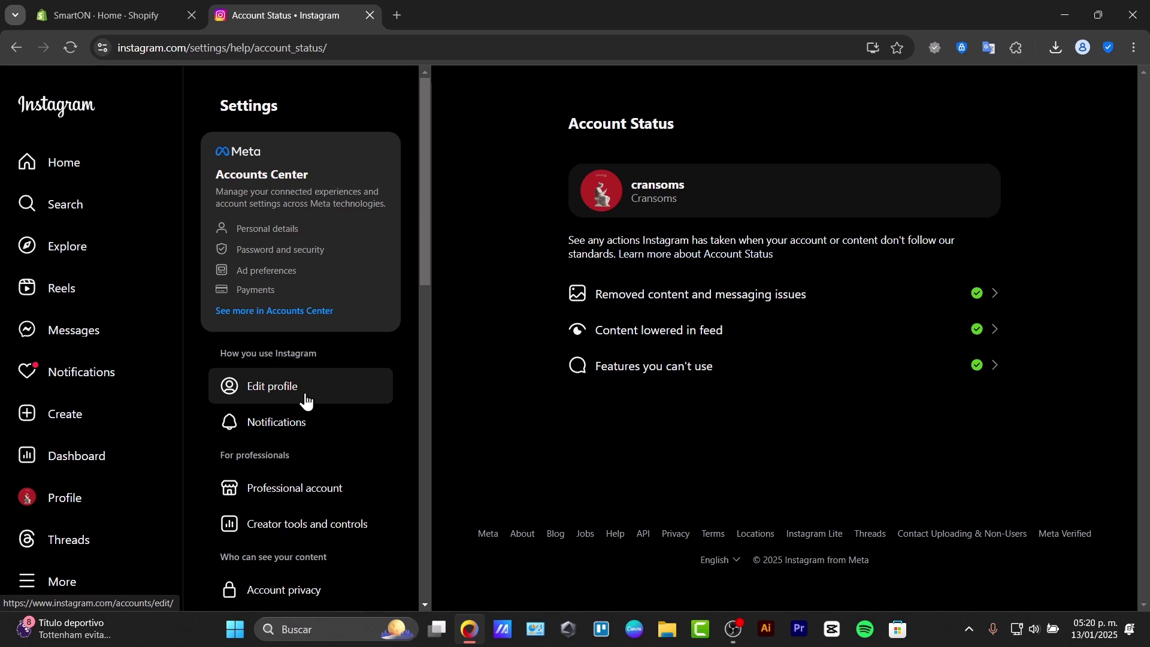
scroll(307, 395, down, 4)
click(319, 282)
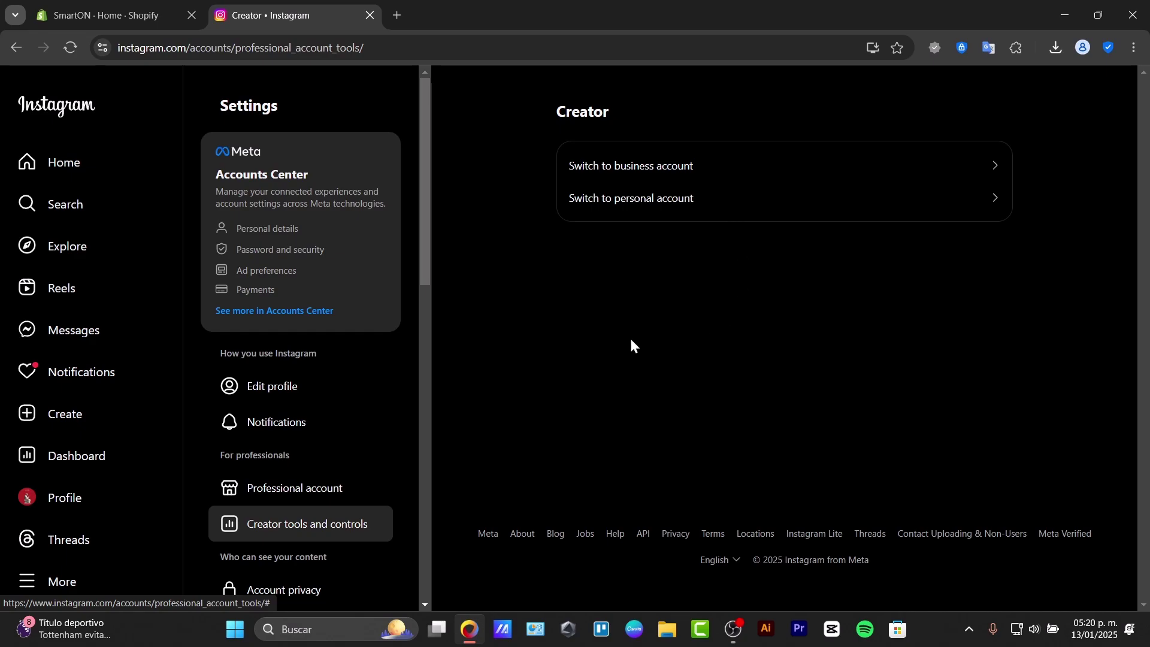
- Go back through the settings pages to the Instagram for Business page
click(16, 49)
key(alt+Left)
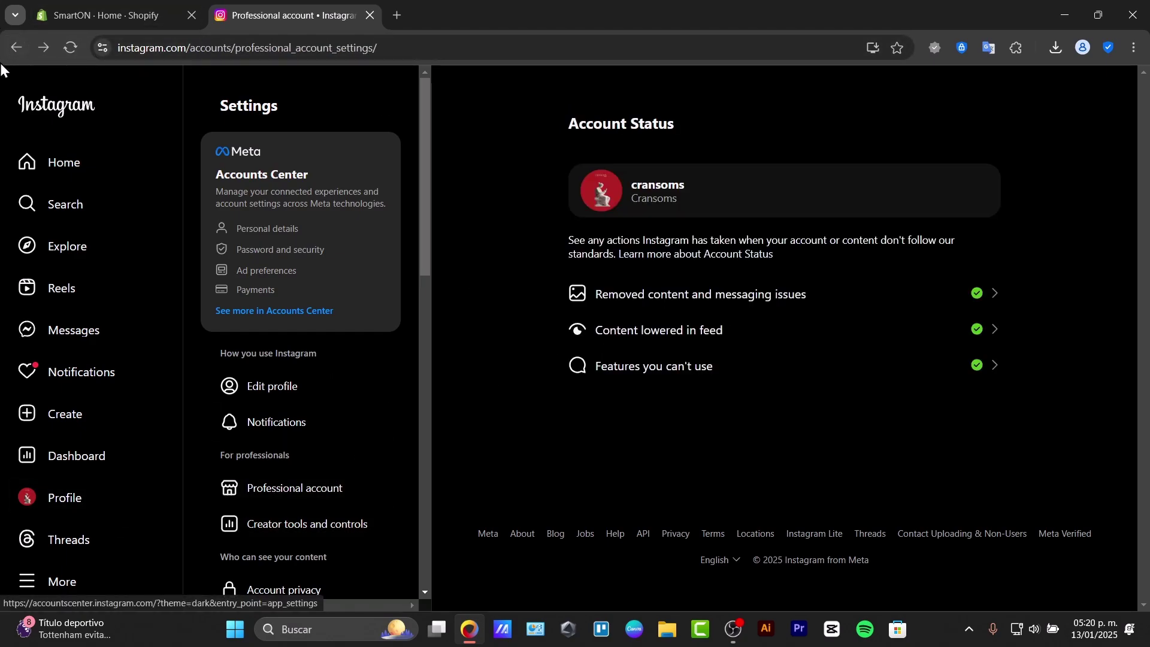
key(alt+Left)
key(alt+Left)
key(alt+Left)
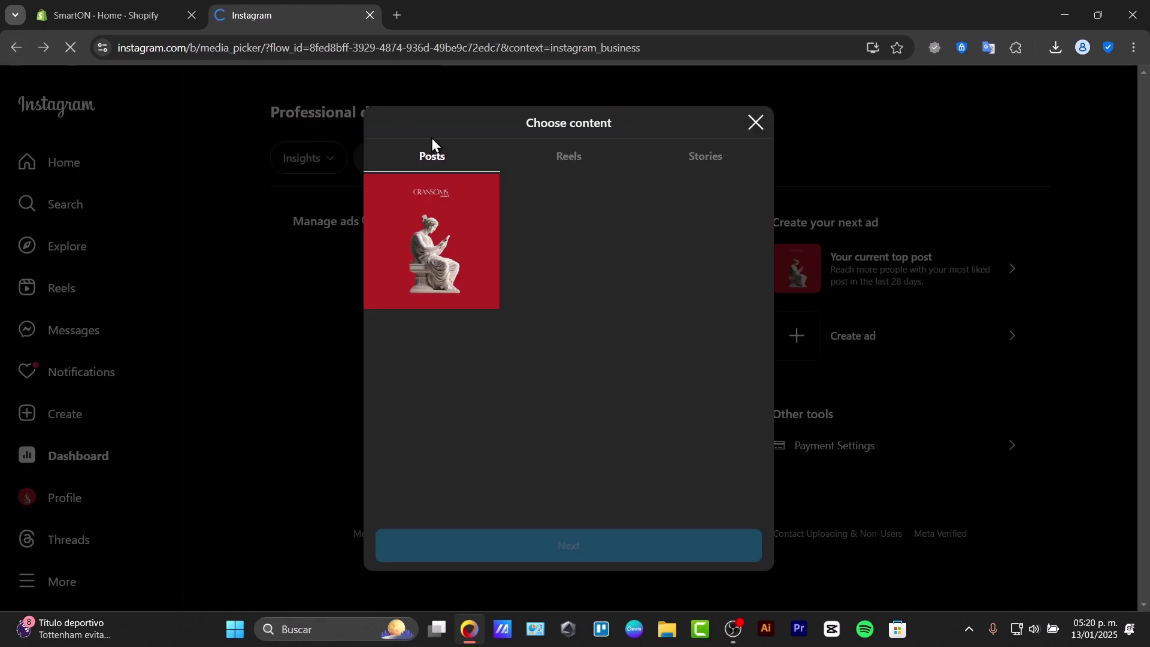
key(alt+Left)
key(alt+Left)
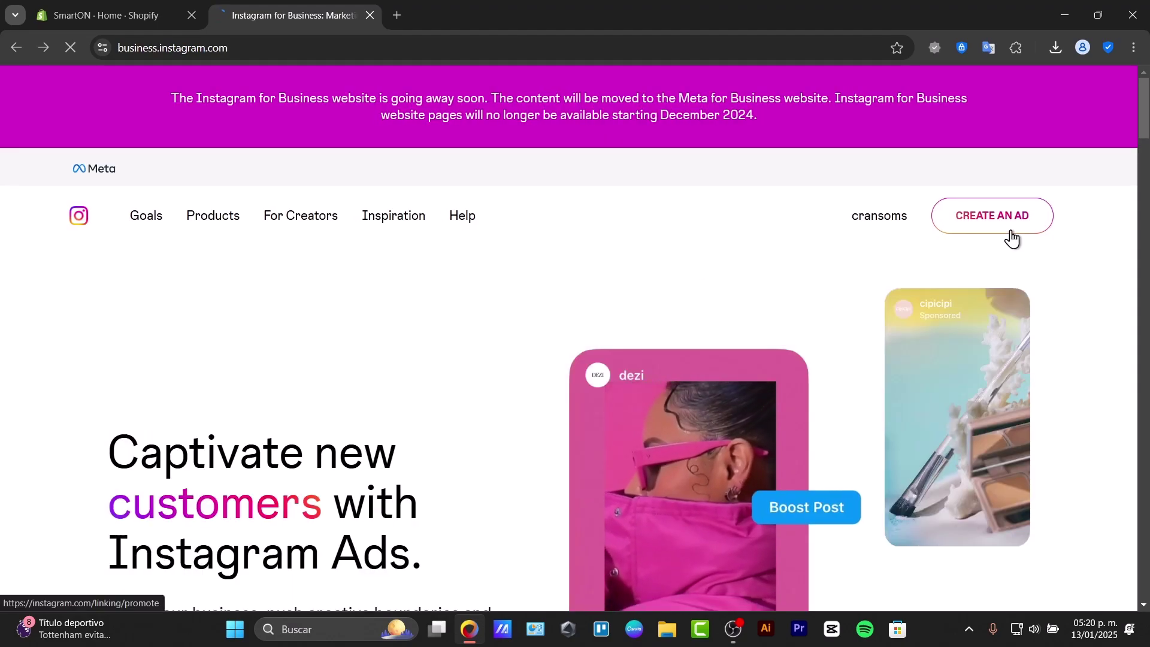
- Start a new ad and browse the Reels, Stories and Posts tabs, ending on Posts
click(1013, 237)
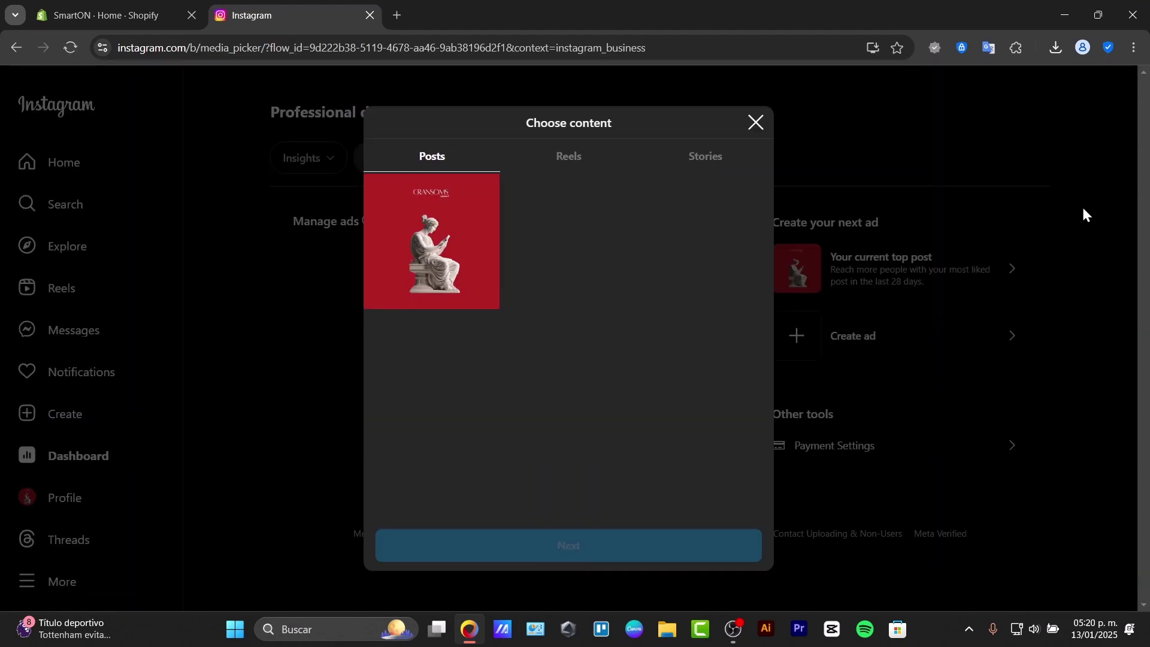
click(566, 156)
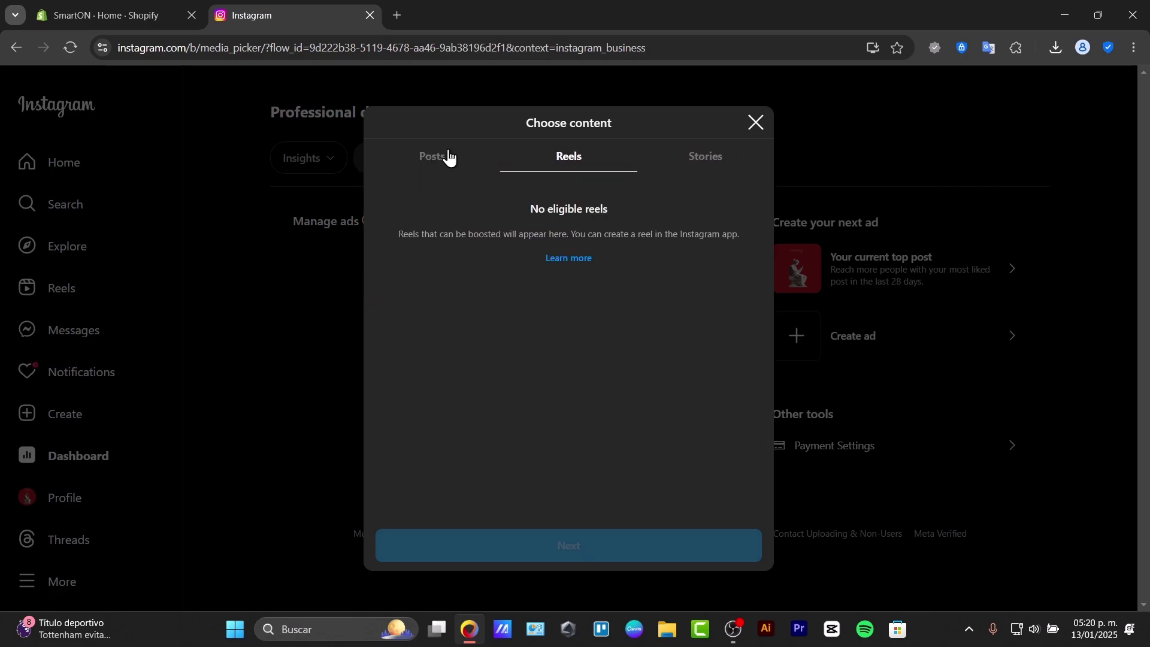
click(451, 158)
click(570, 155)
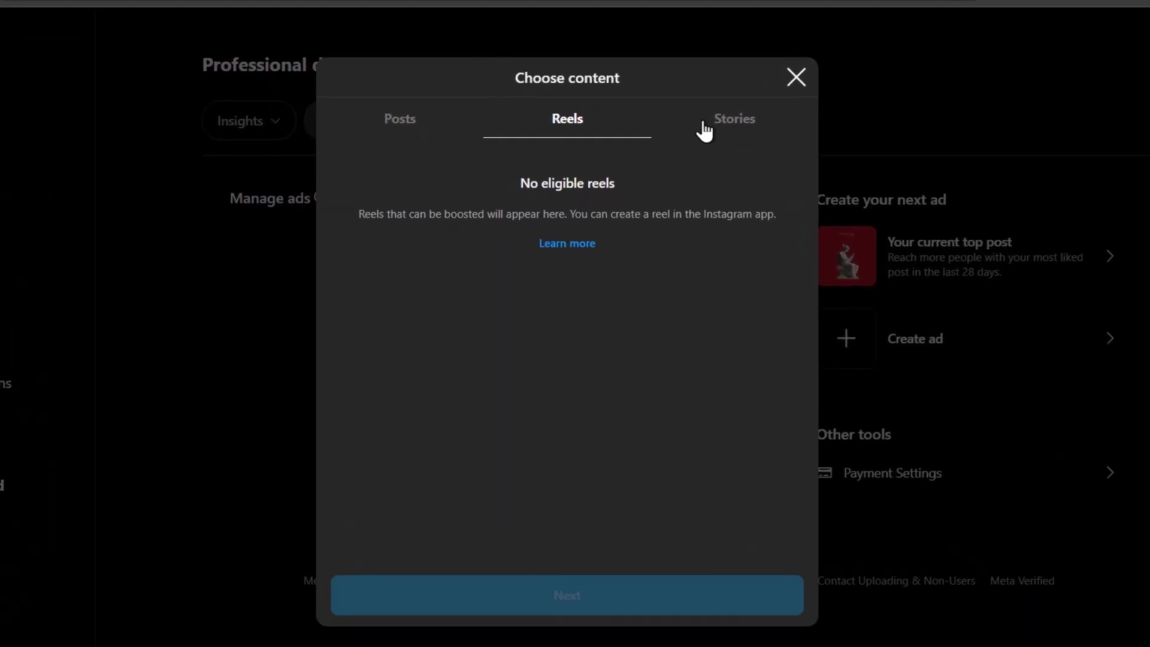
click(705, 127)
click(593, 123)
click(372, 130)
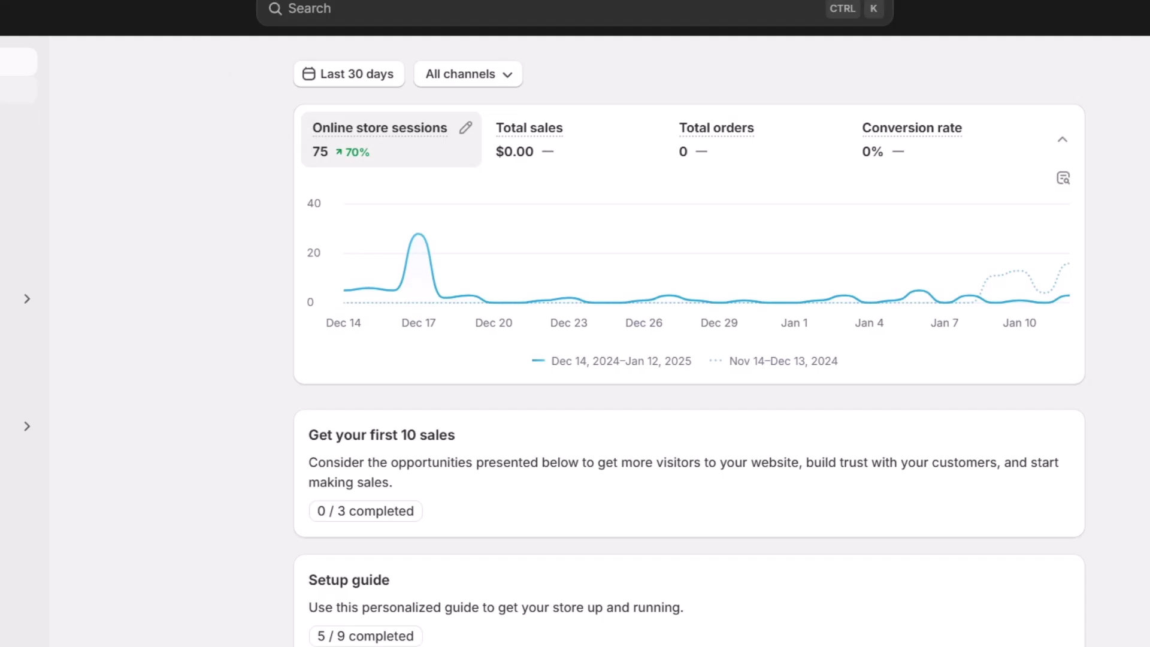
- View the Shopify Orders list and the LED lamps Products catalogue, then close the content picker
click(18, 89)
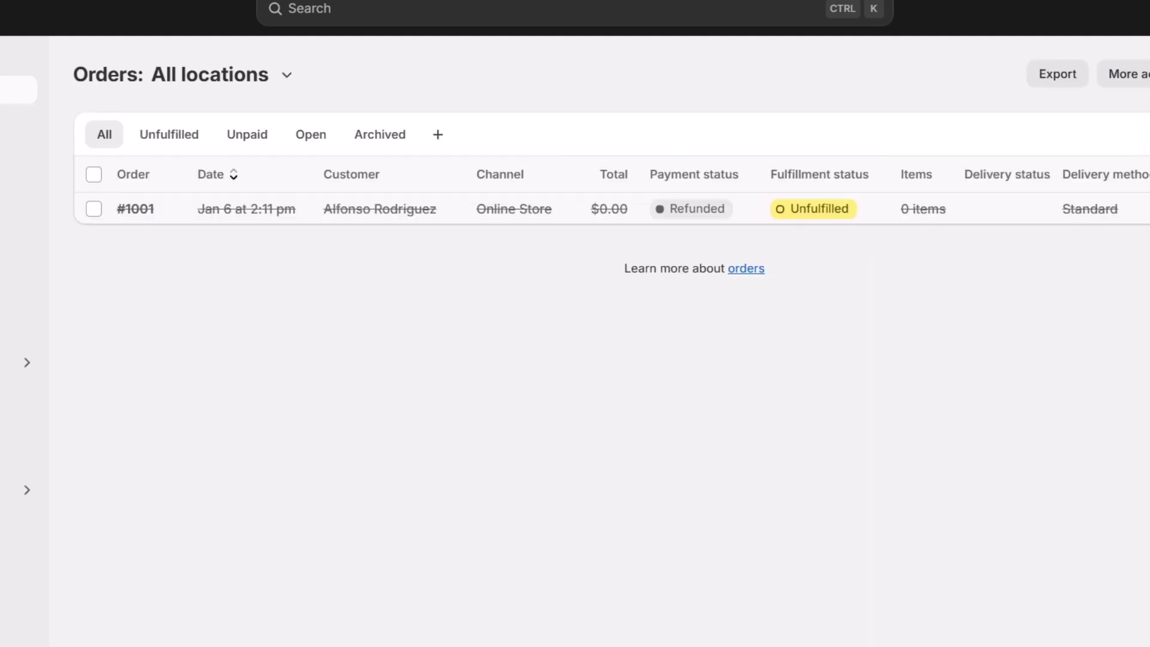
click(18, 180)
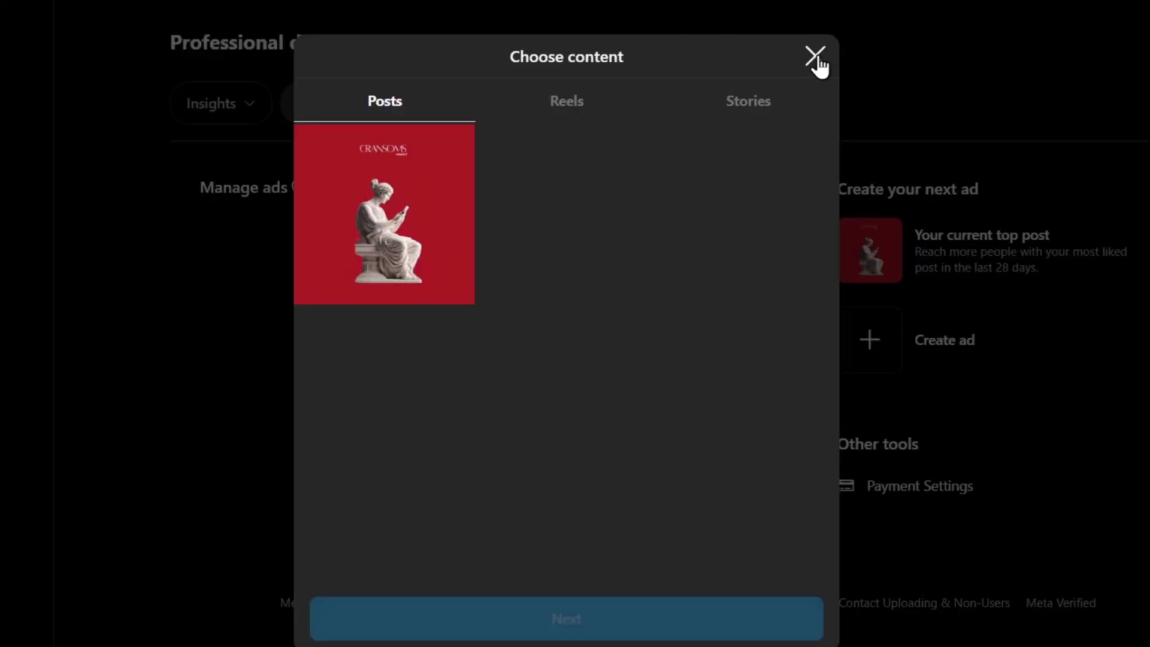
click(815, 57)
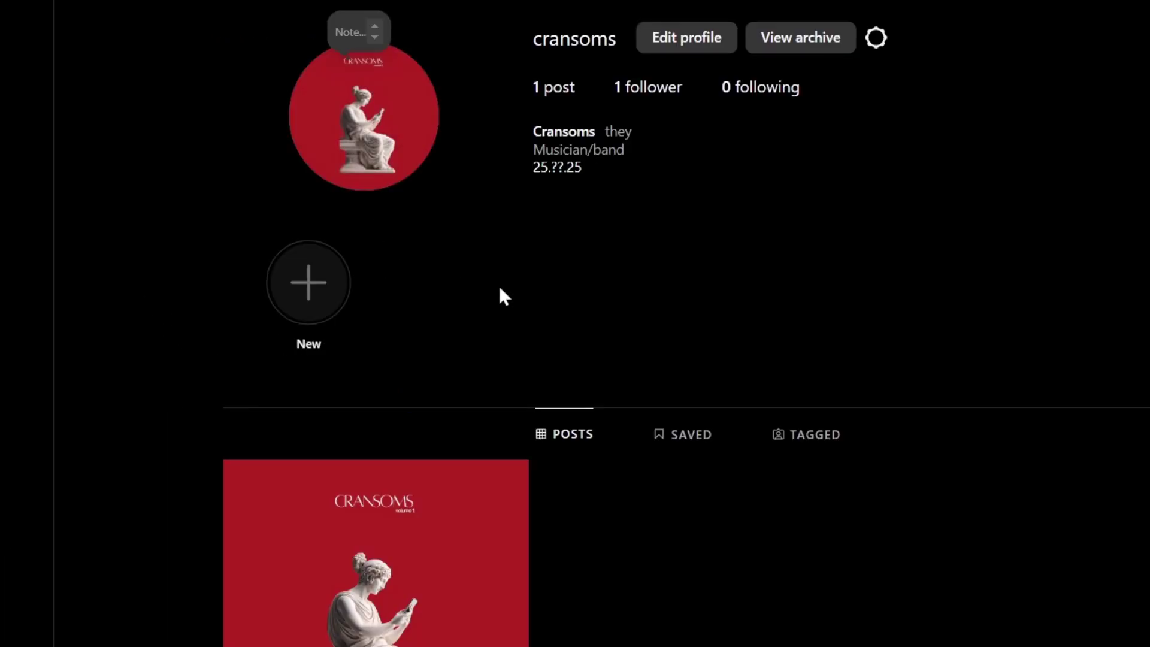
scroll(747, 401, down, 3)
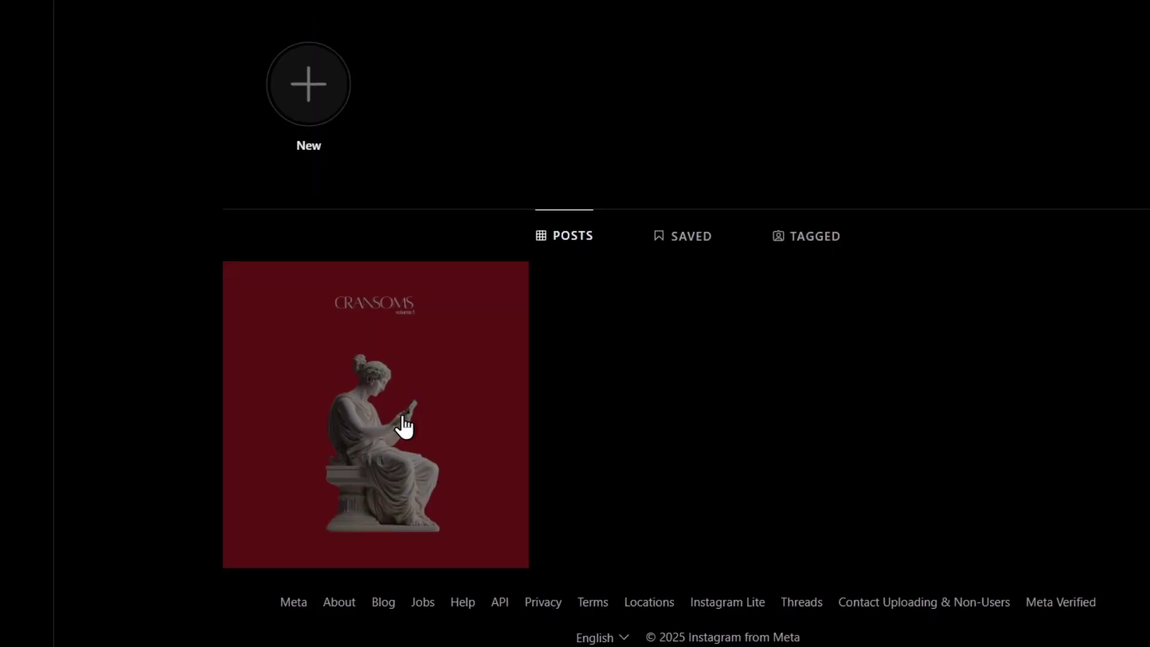
click(403, 417)
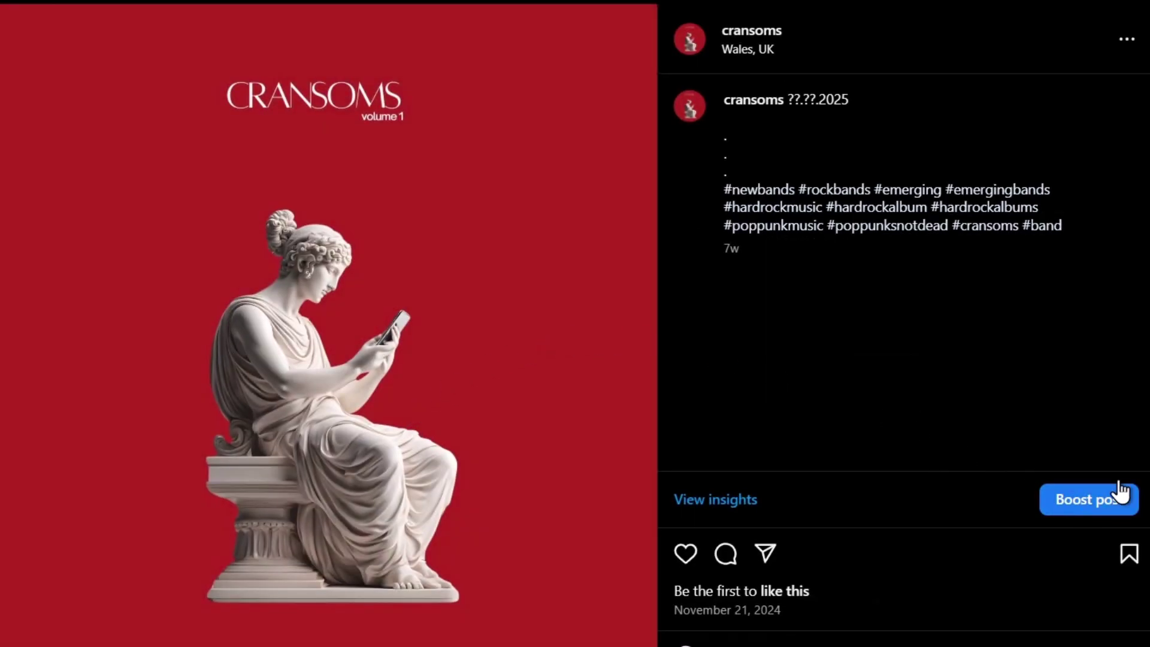
key(Escape)
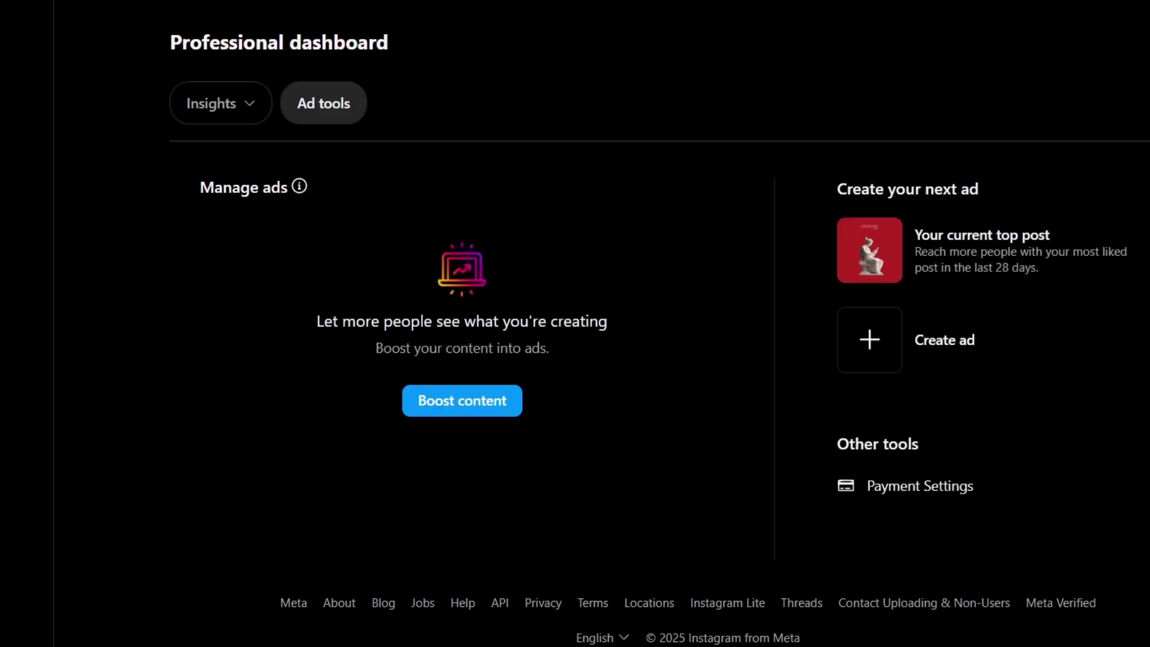
- Boost the current top post via a Facebook ad account, approving Facebook access and confirming the account
click(1020, 249)
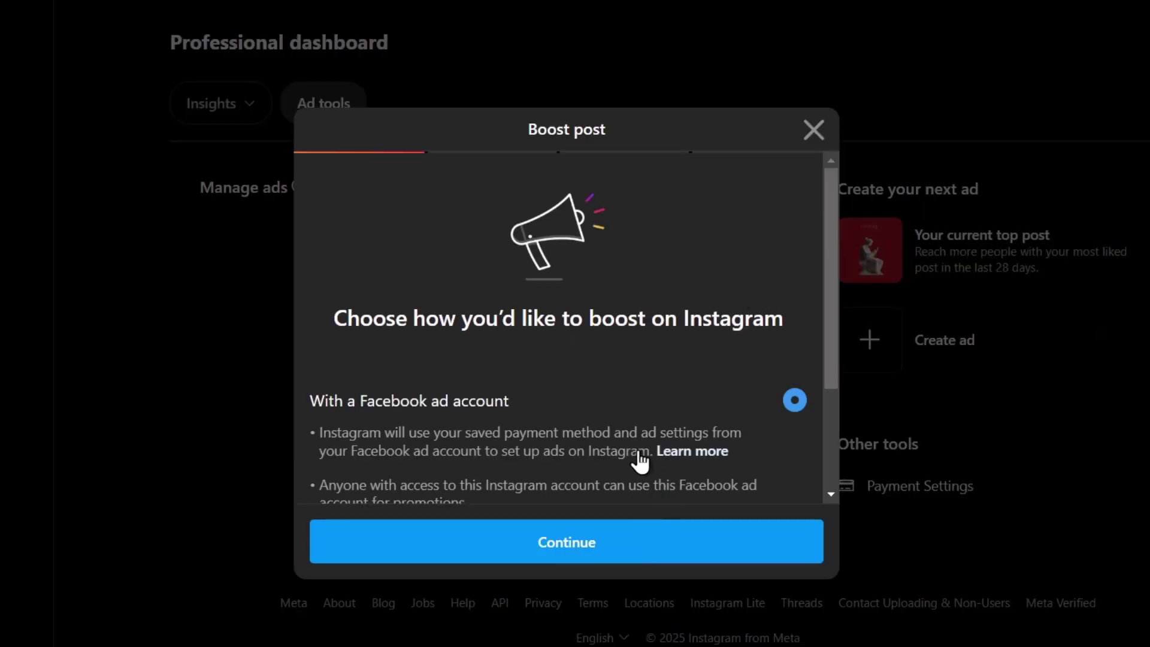
scroll(640, 462, down, 3)
click(591, 542)
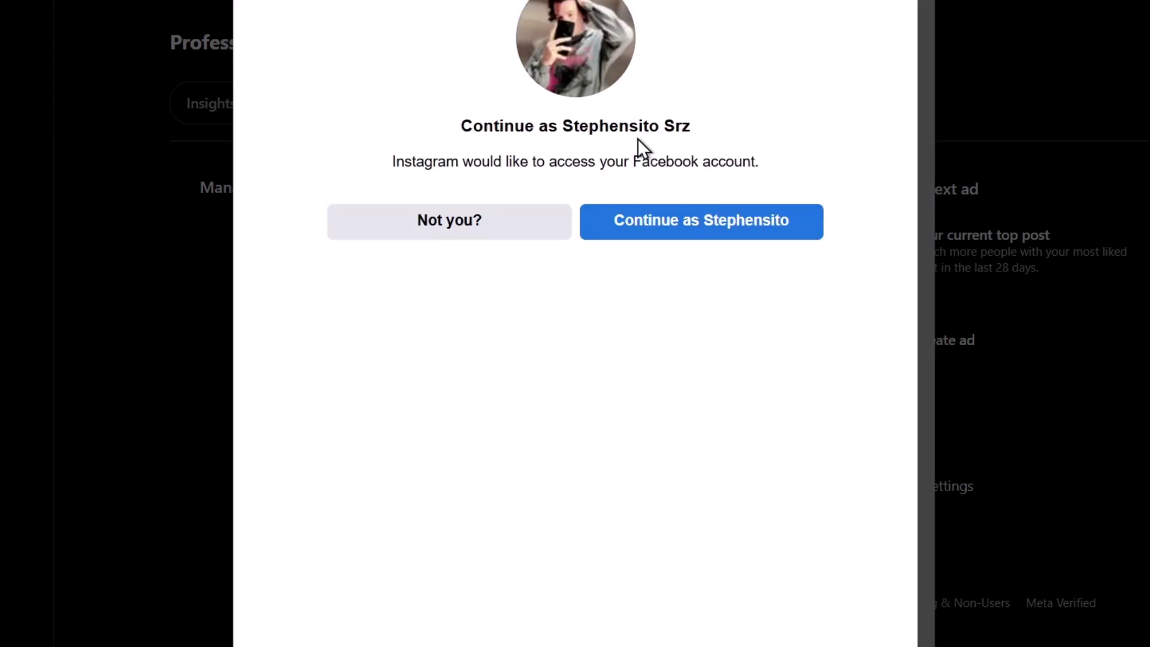
click(675, 226)
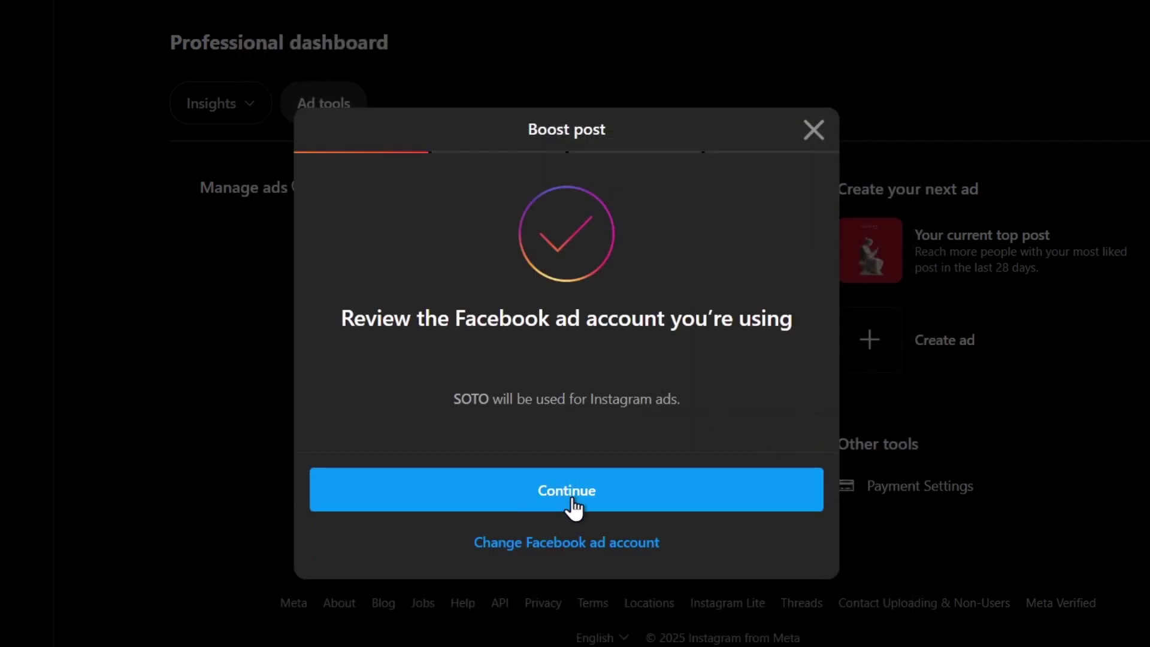
click(573, 500)
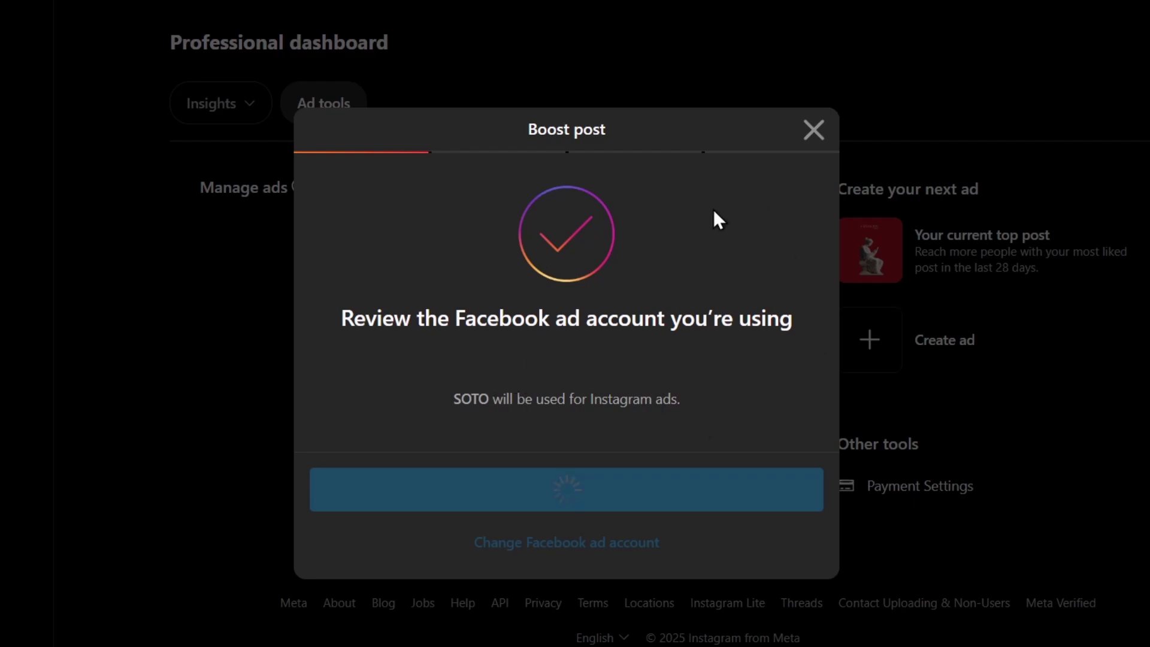
drag(530, 131, 627, 145)
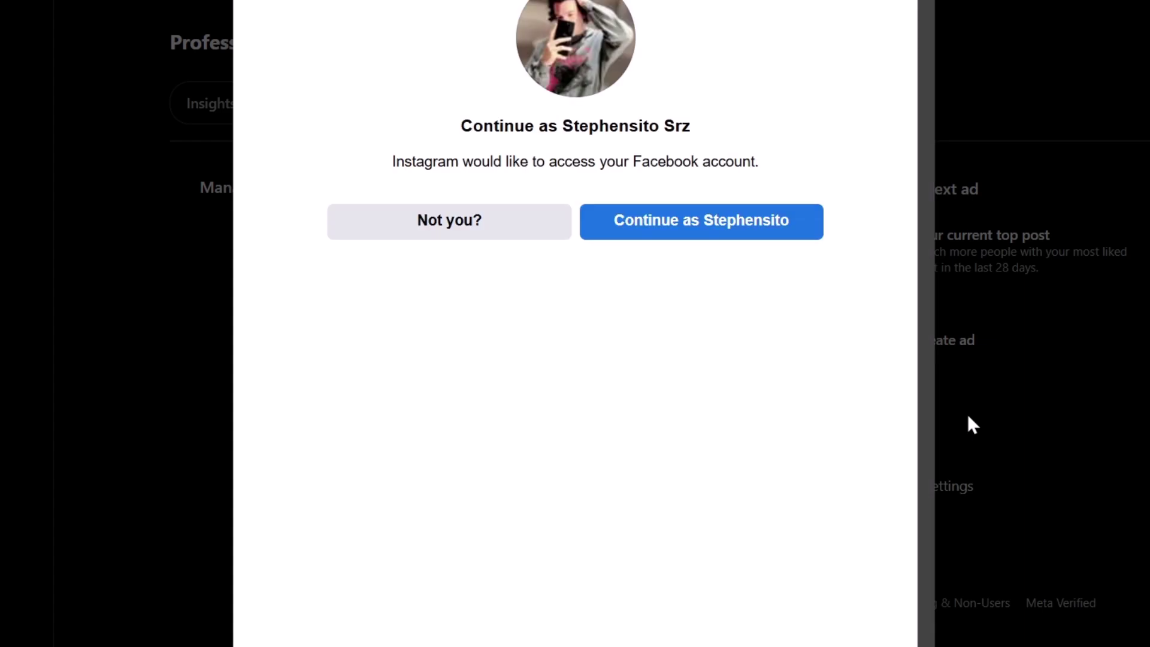
click(736, 226)
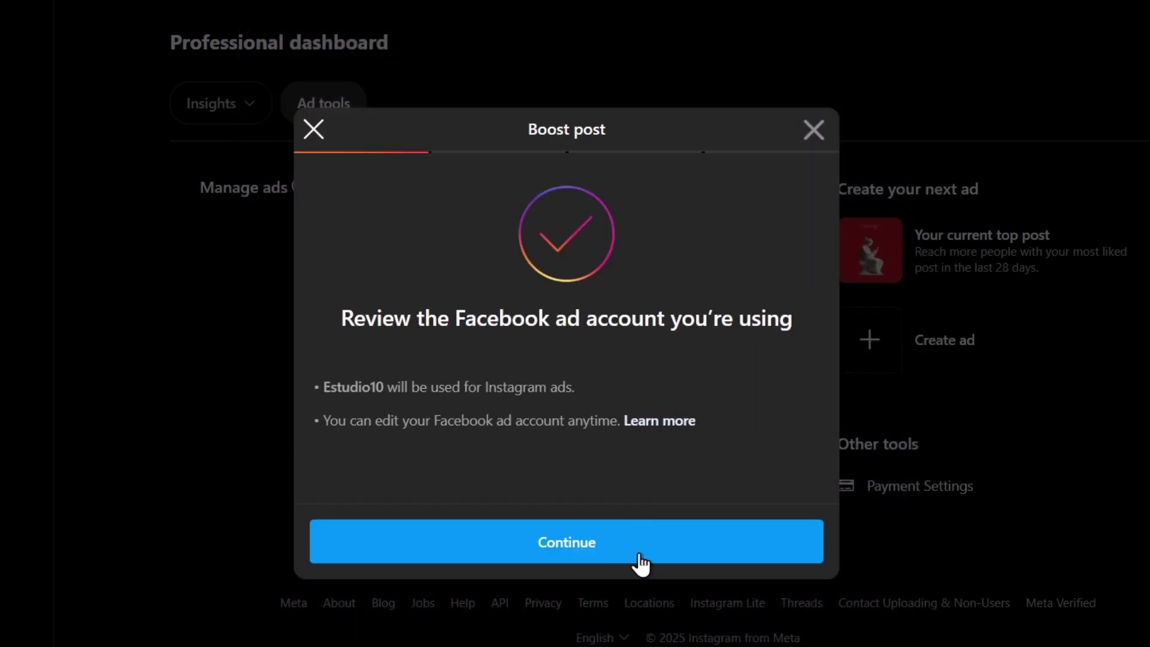
click(637, 560)
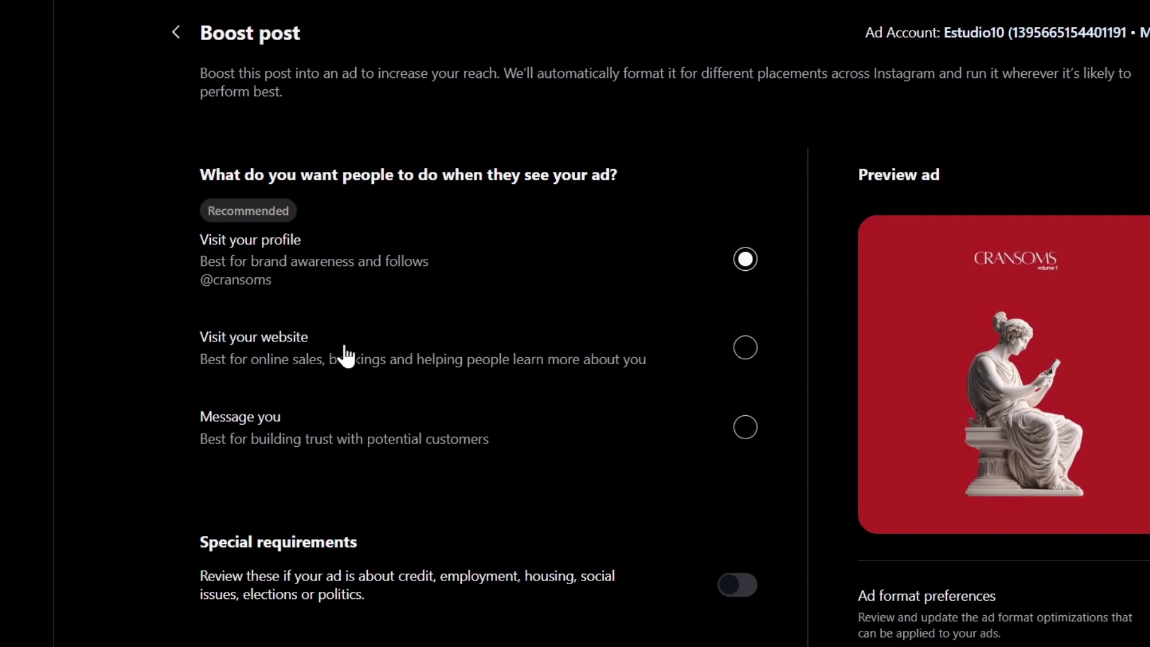
click(346, 356)
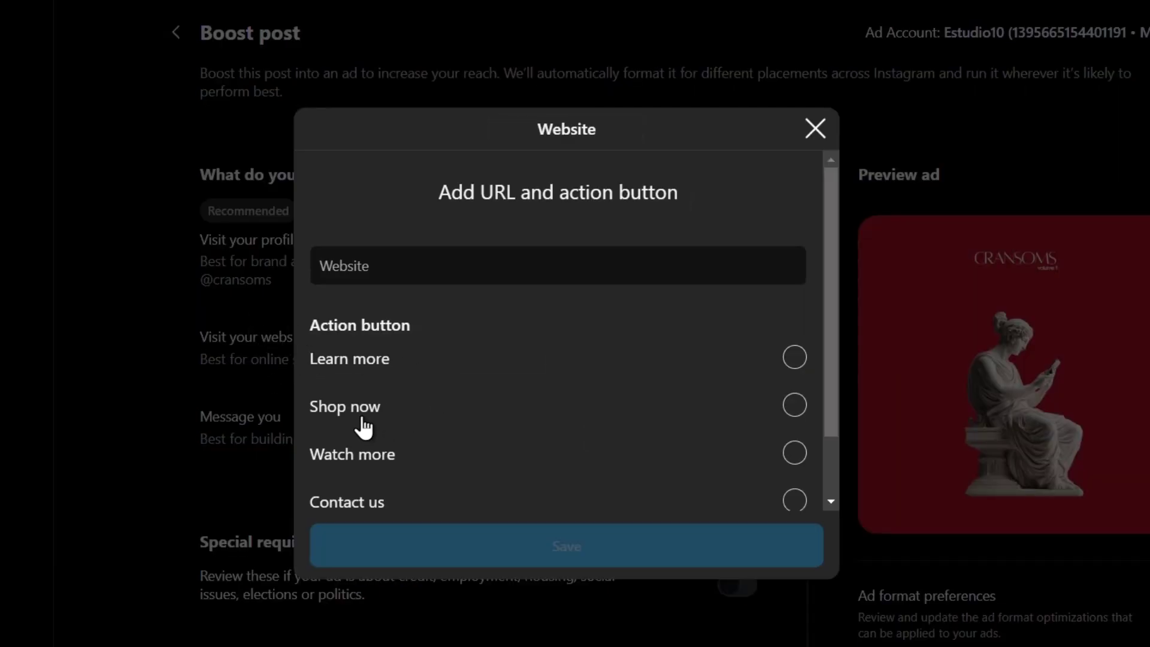
click(413, 419)
click(433, 264)
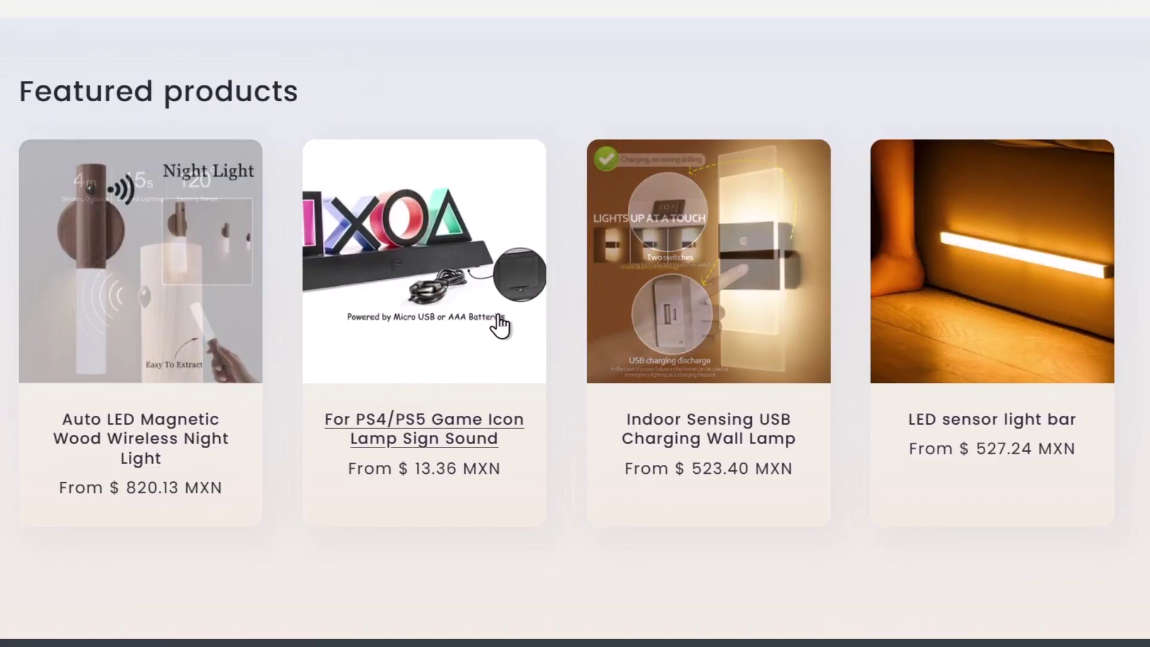
scroll(945, 343, down, 6)
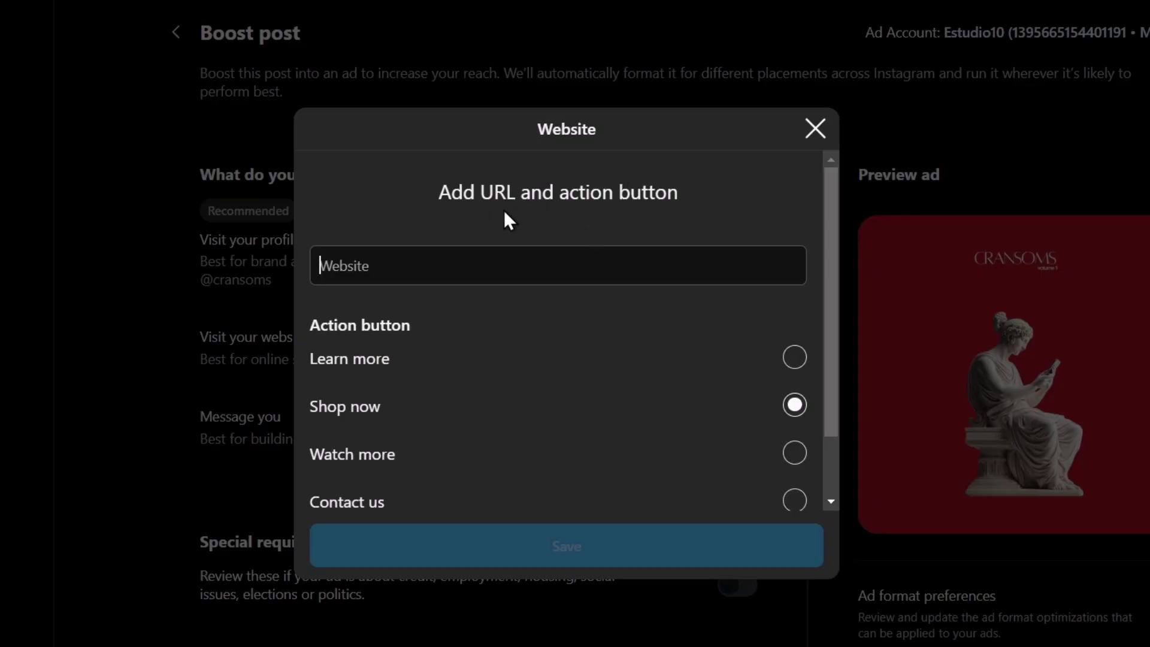
text(https://smarton.online/)
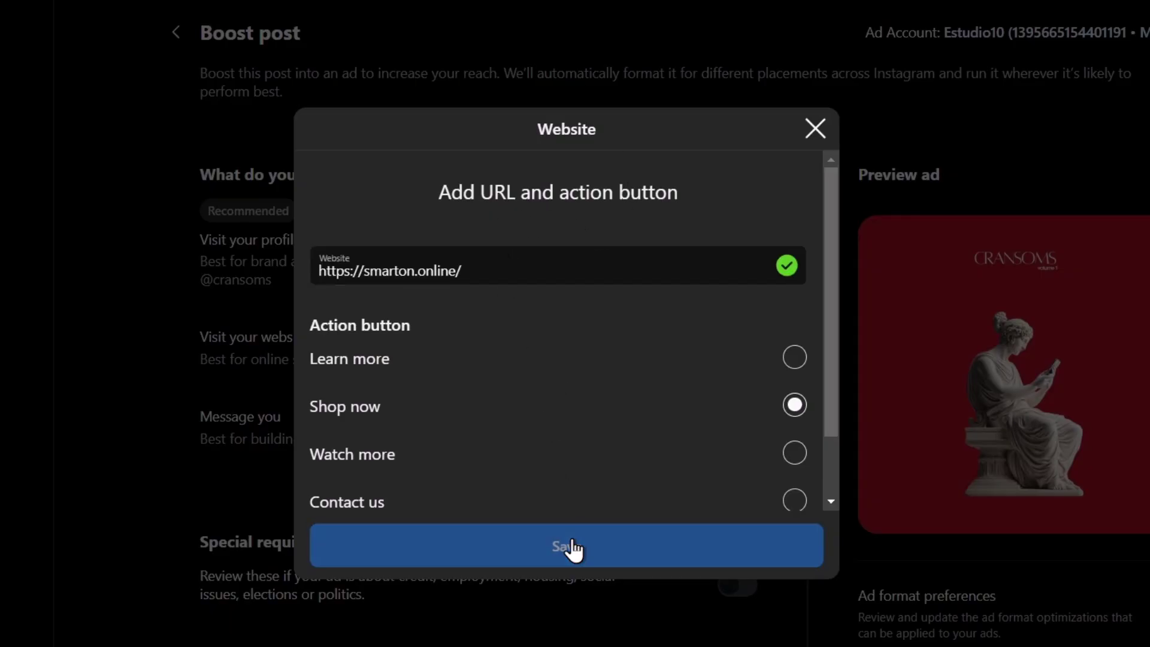
click(570, 545)
scroll(509, 491, down, 5)
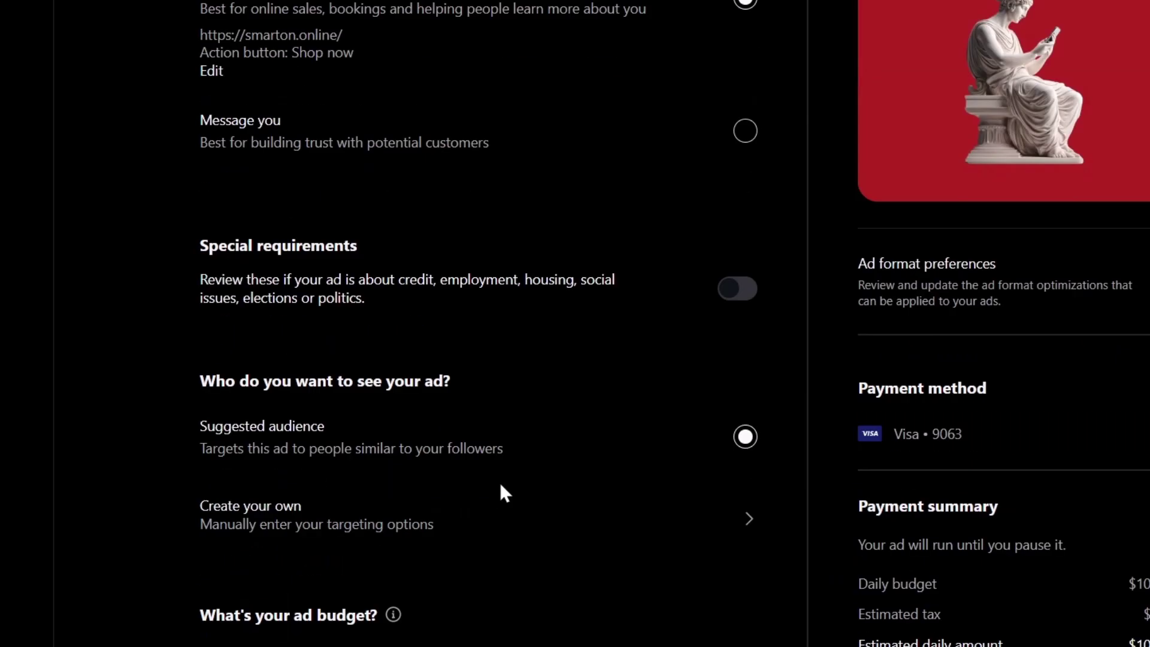
- Drag the daily budget slider up to $832, then down to the $21 minimum
drag(387, 384, 481, 388)
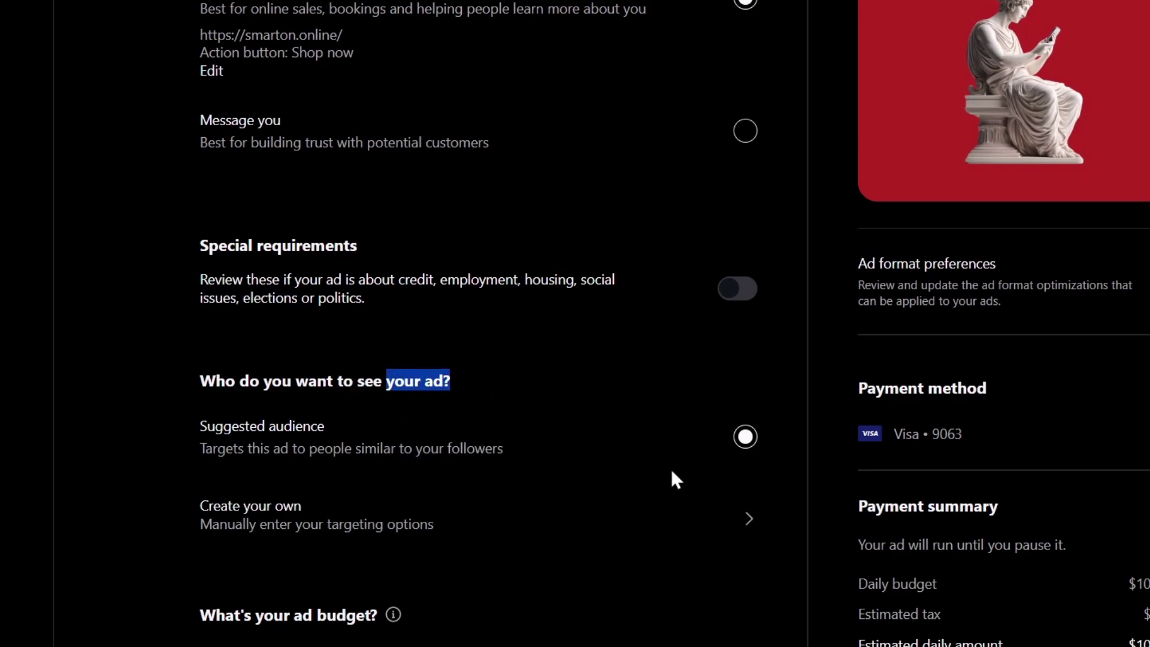
scroll(405, 512, down, 5)
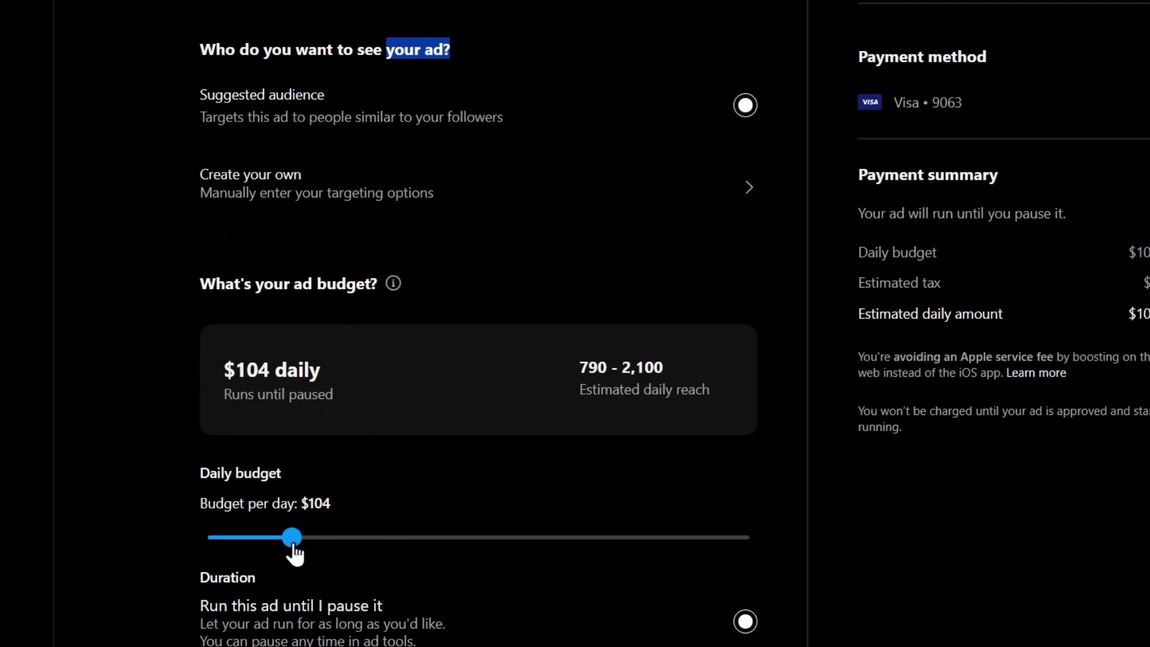
drag(294, 546, 577, 542)
drag(587, 390, 728, 397)
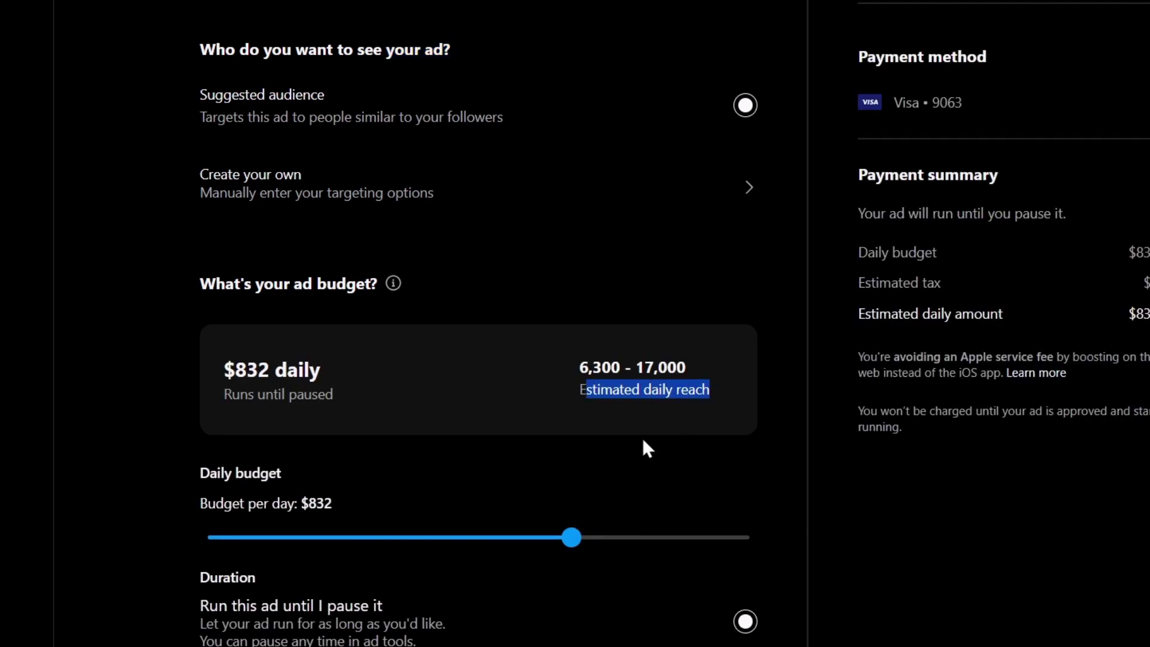
drag(311, 531, 207, 542)
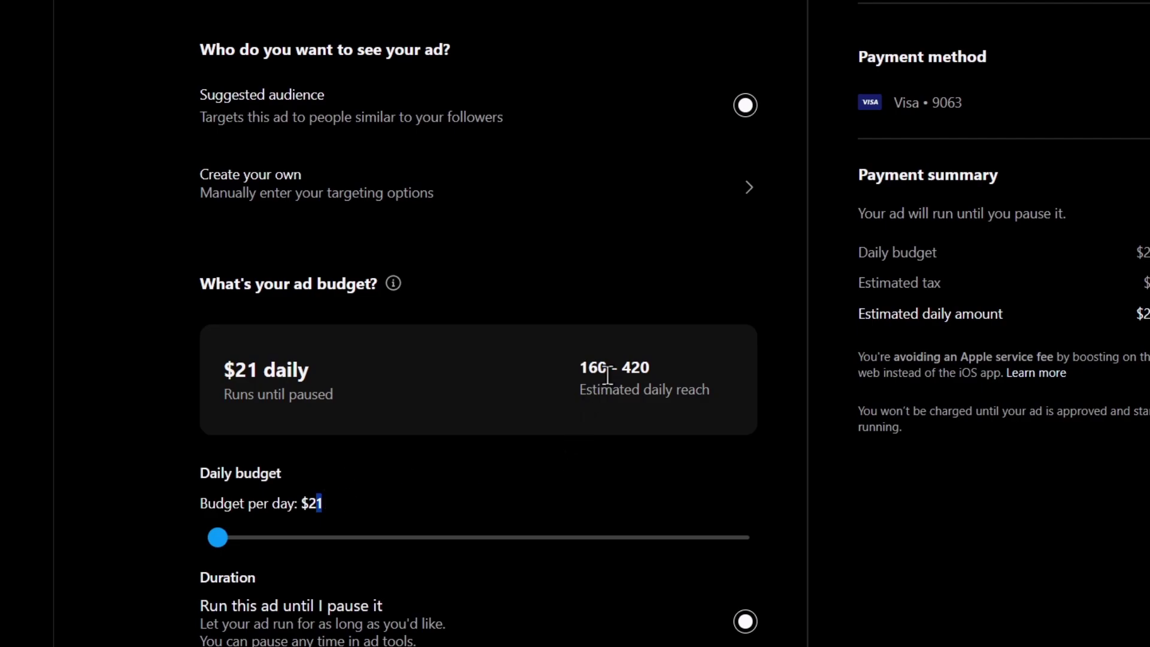
scroll(473, 418, down, 4)
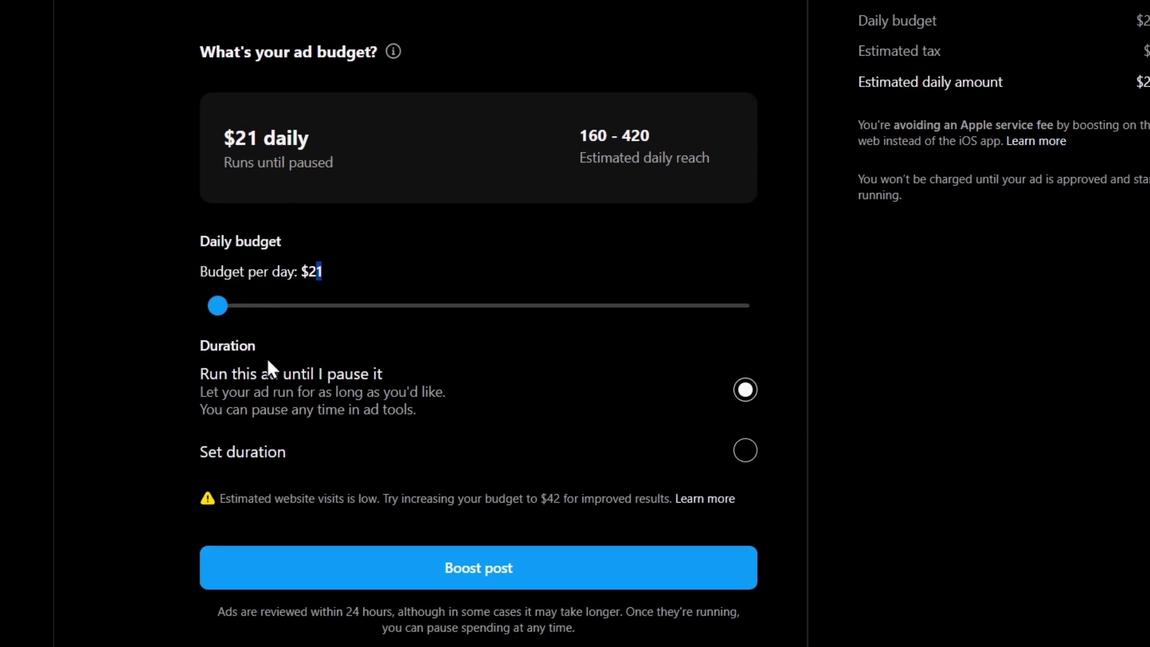
scroll(1060, 565, up, 15)
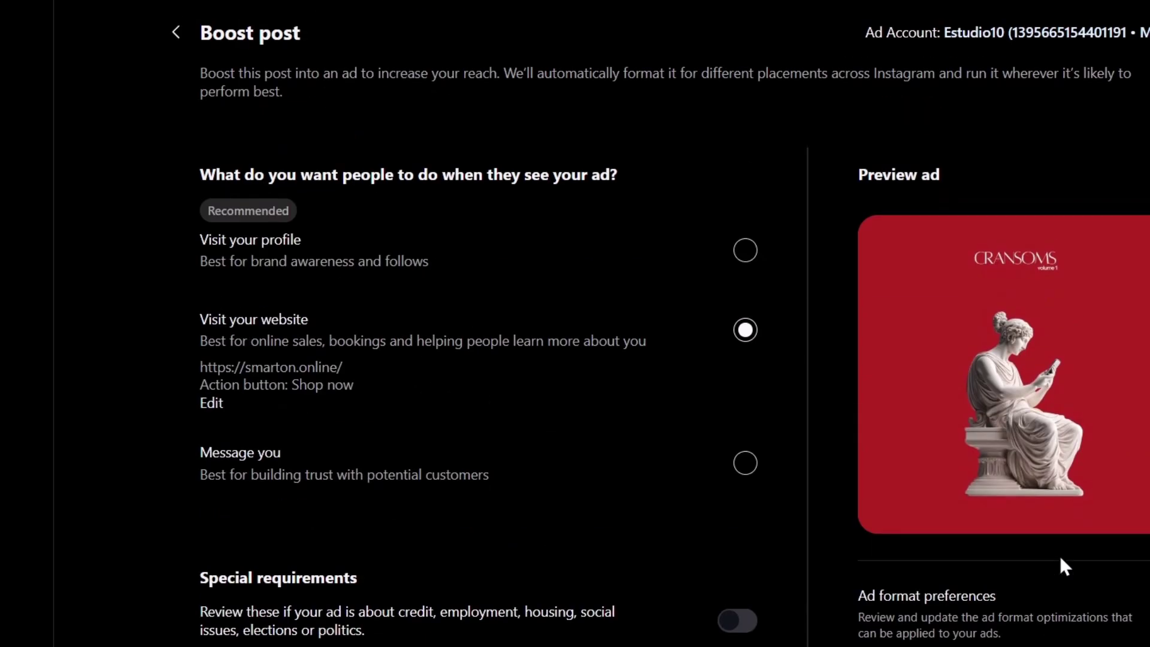
scroll(1061, 565, down, 7)
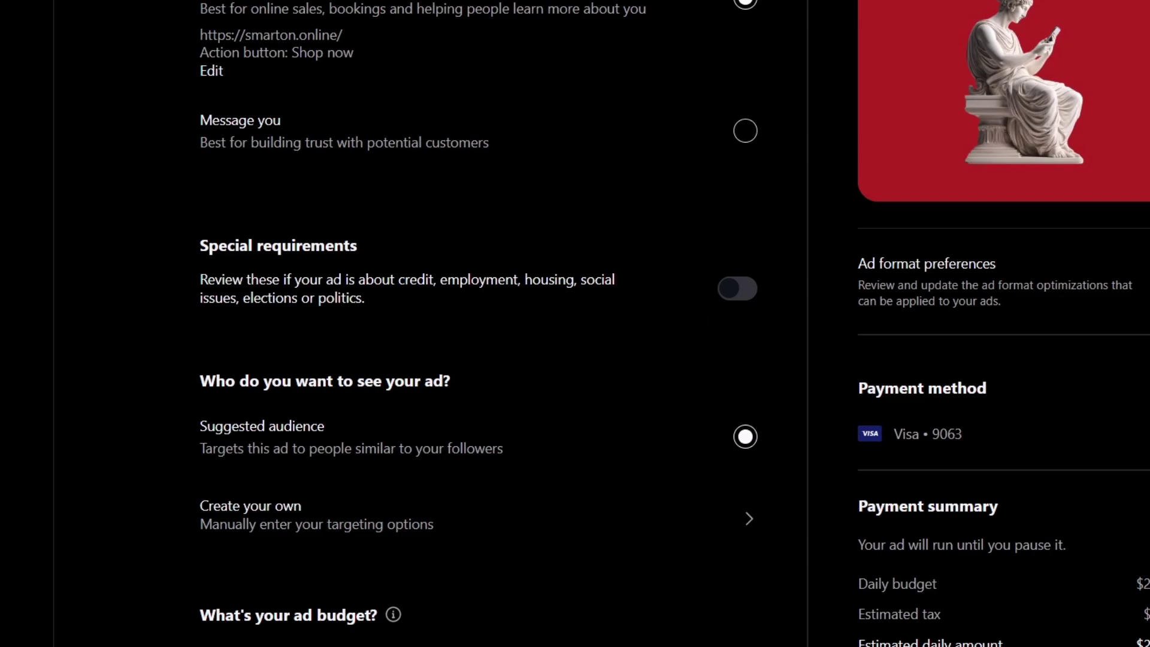
- Search Google for 'meta ads manager', leaving the unsaved Instagram boost page
text(meta ads)
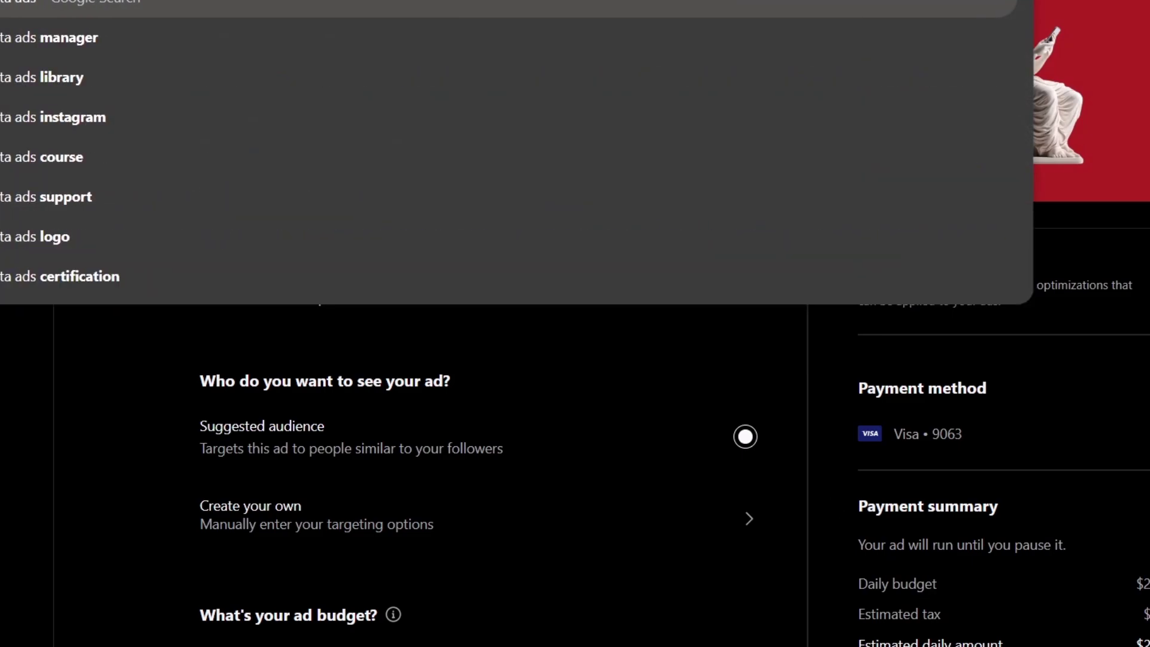
key(Return)
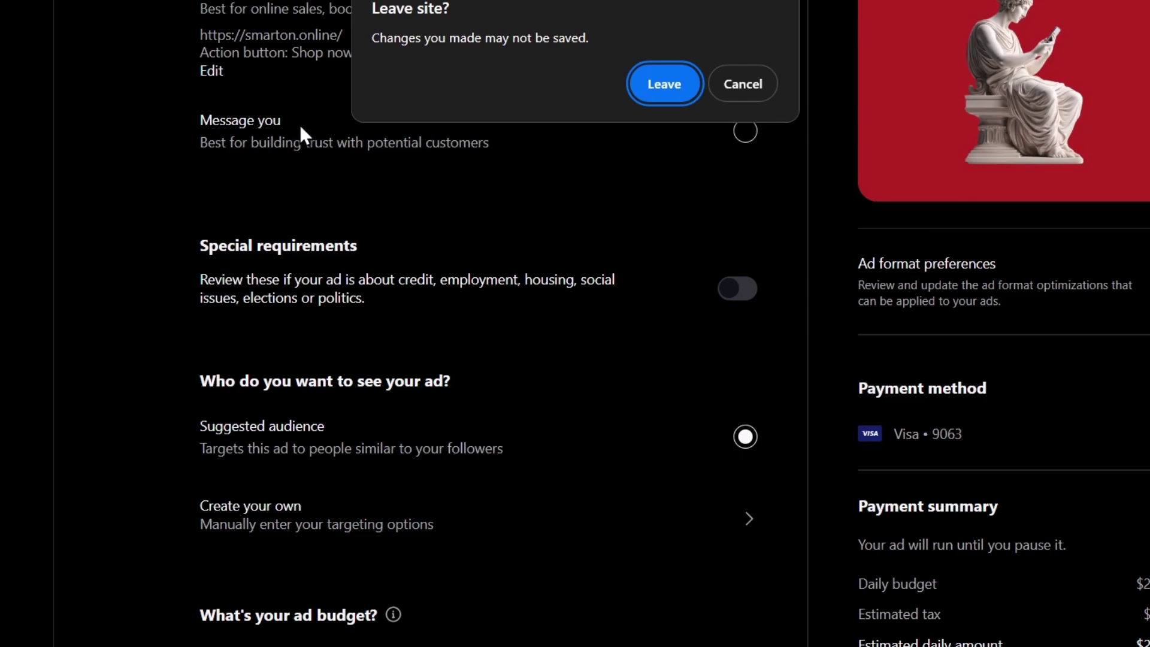
click(642, 97)
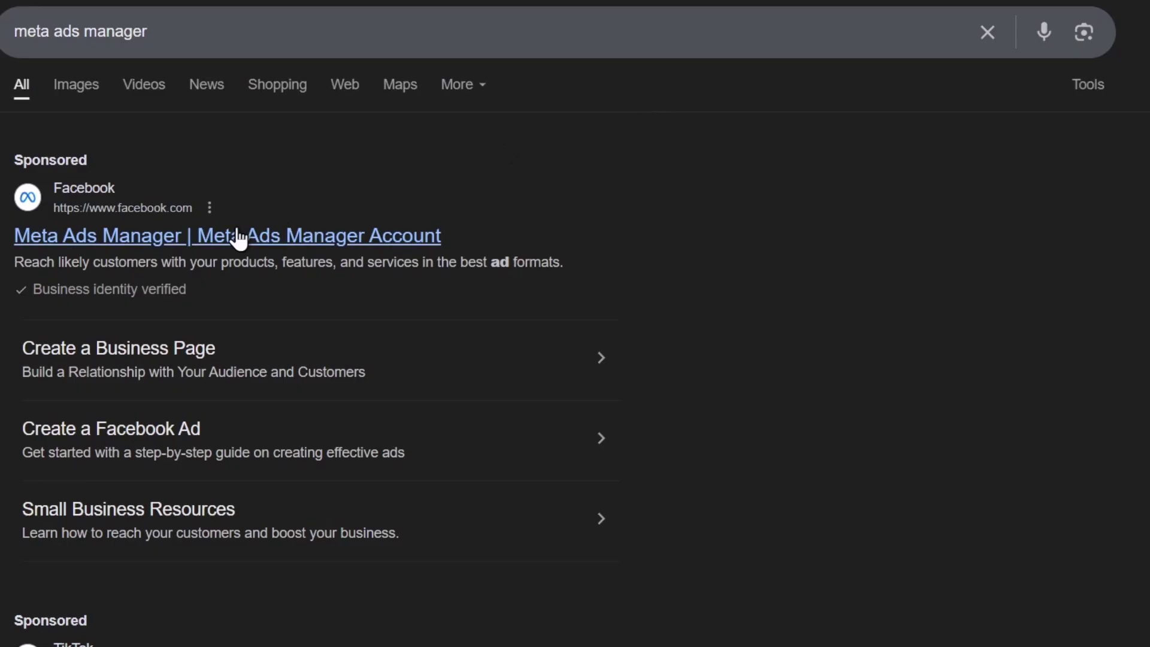
- Launch Ads Manager for the Tech Express ADS account from the All tools list
click(70, 238)
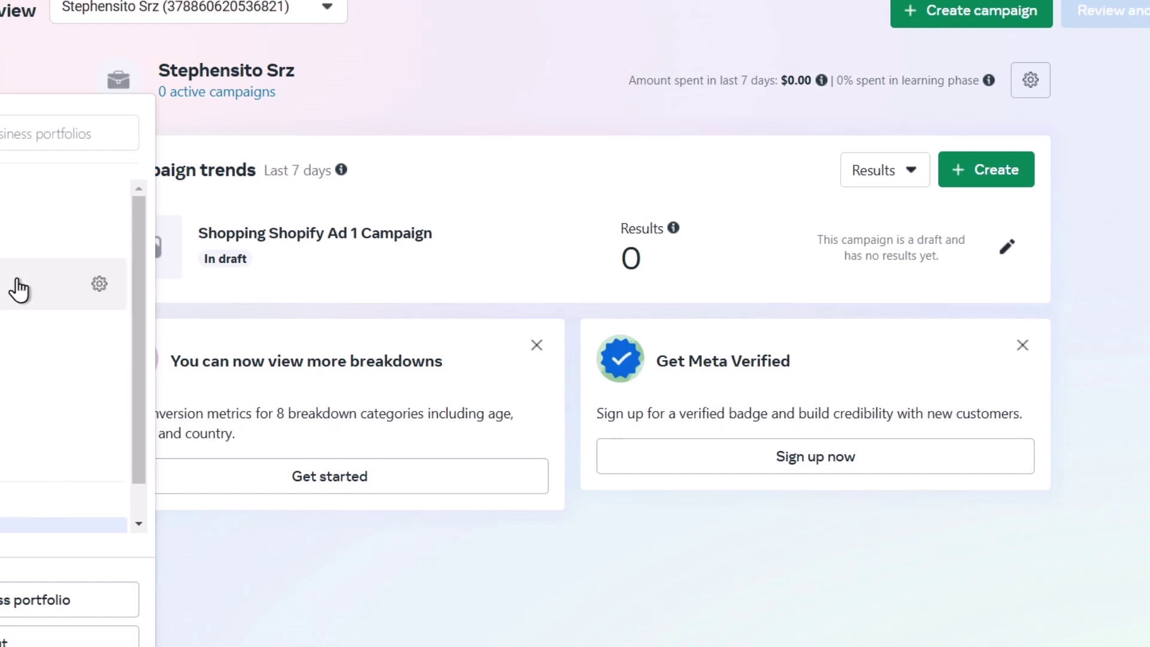
scroll(24, 336, down, 1)
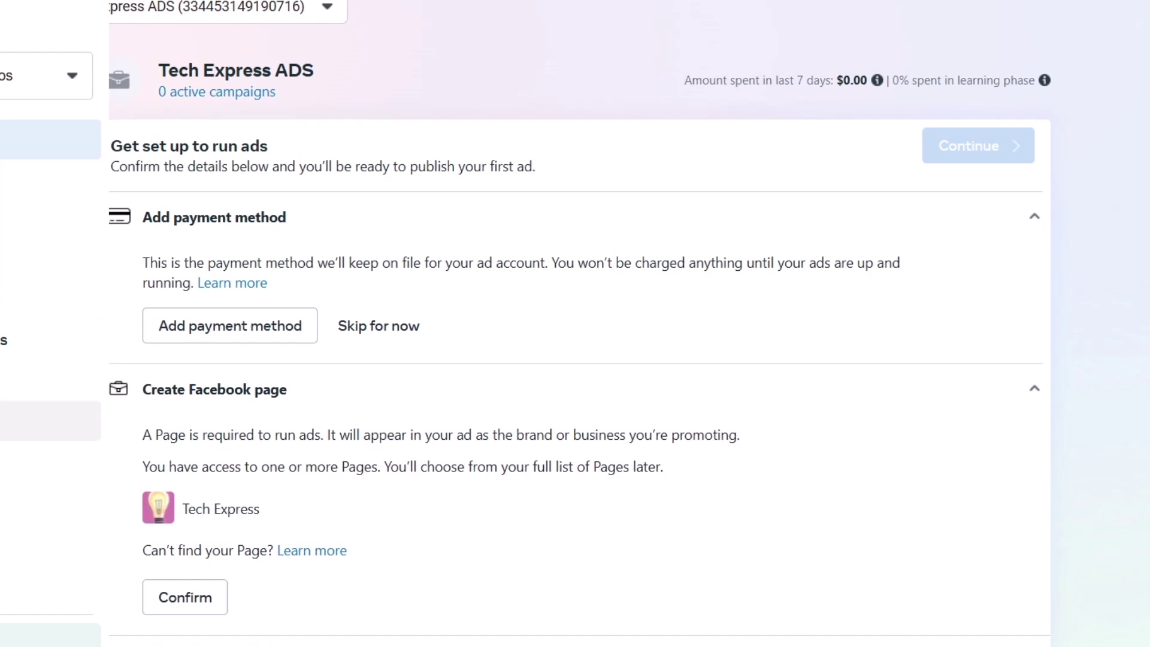
click(50, 420)
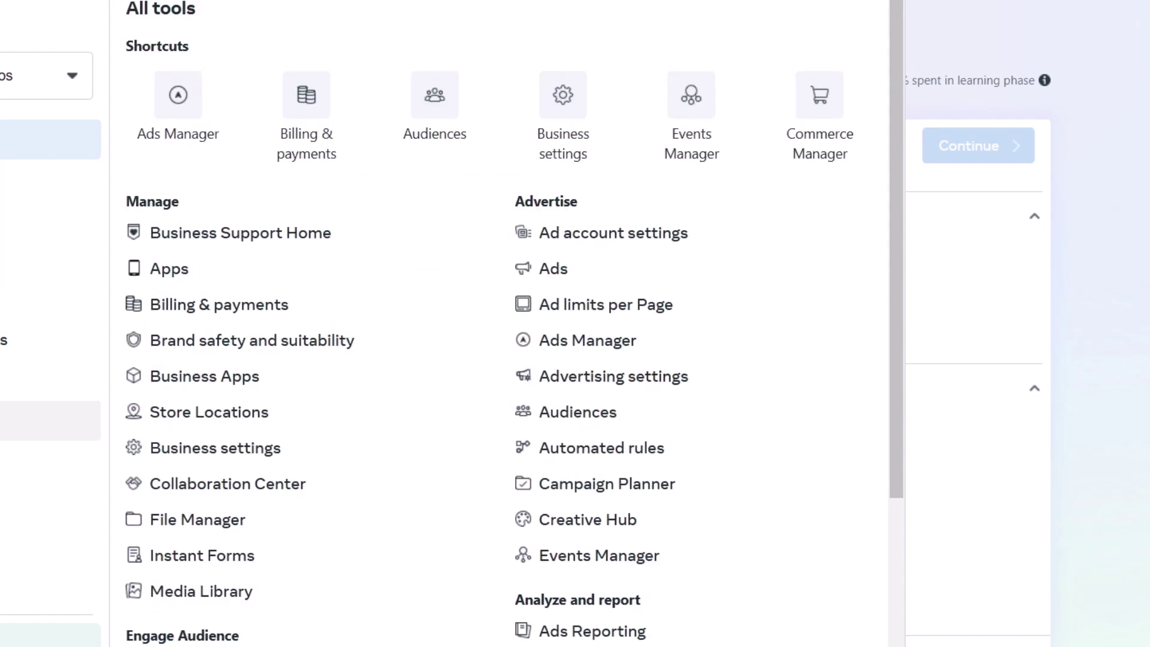
click(672, 348)
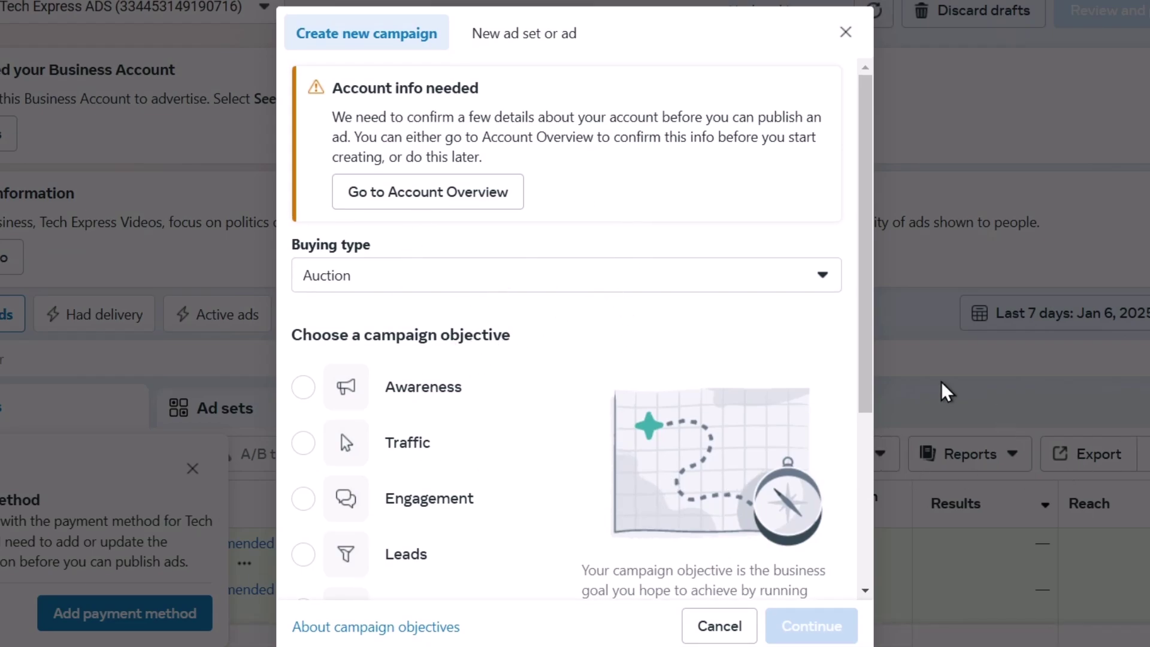
- Create a Sales-objective campaign and keep it as an Advantage+ shopping campaign
drag(867, 326, 884, 476)
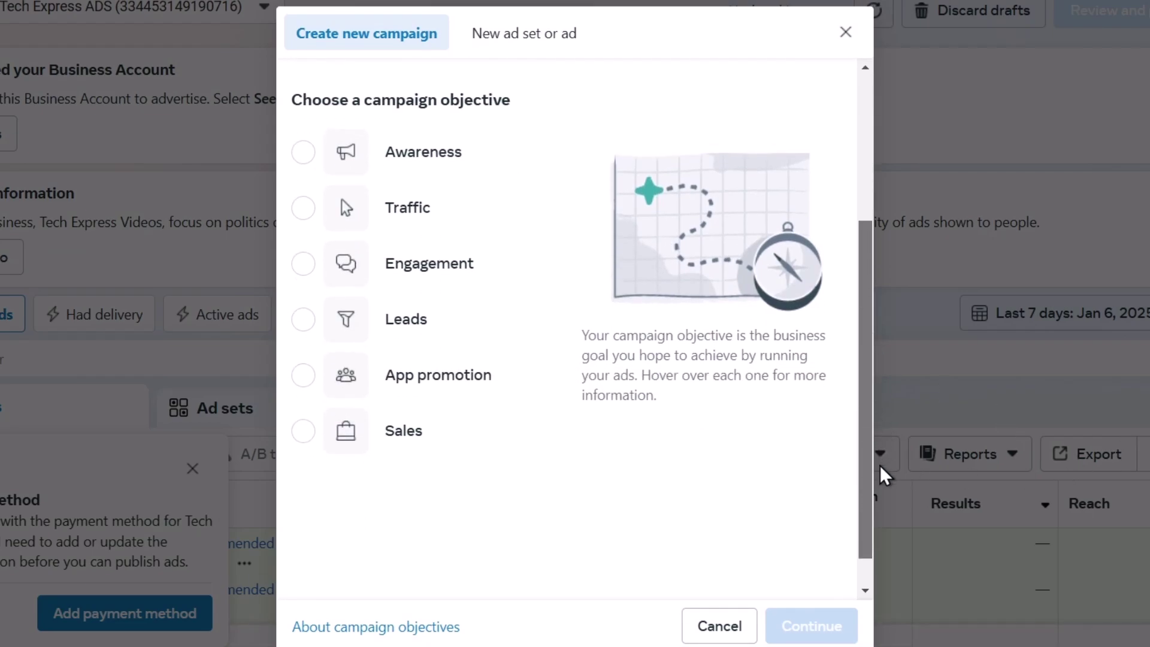
mouse_move(425, 427)
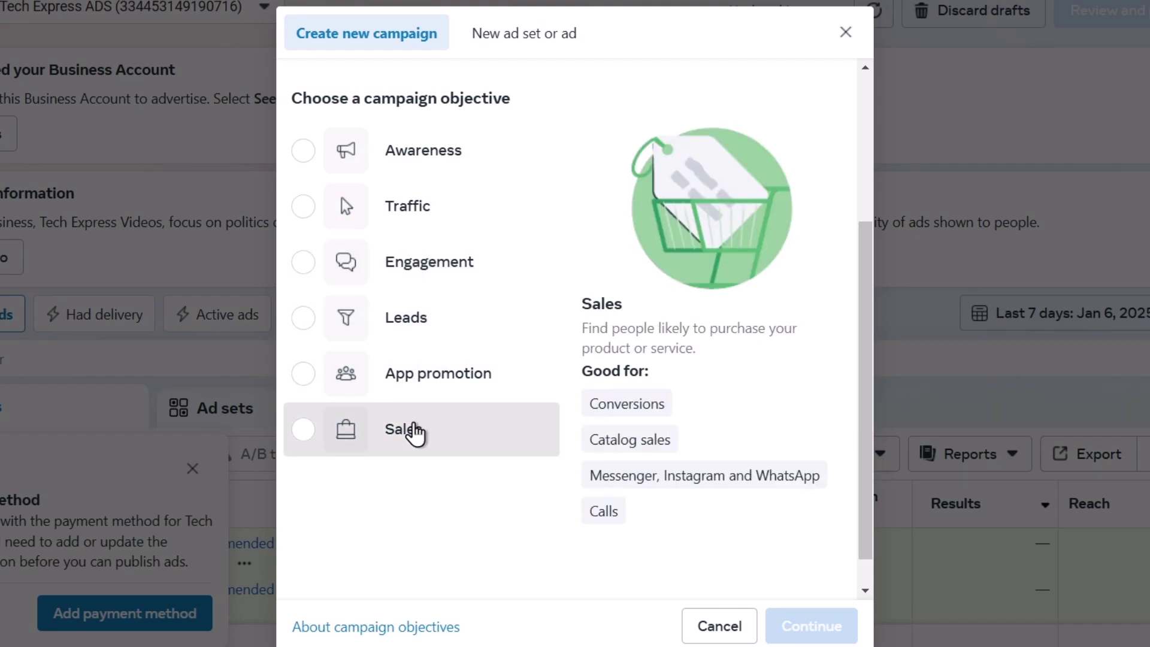
click(414, 430)
click(816, 626)
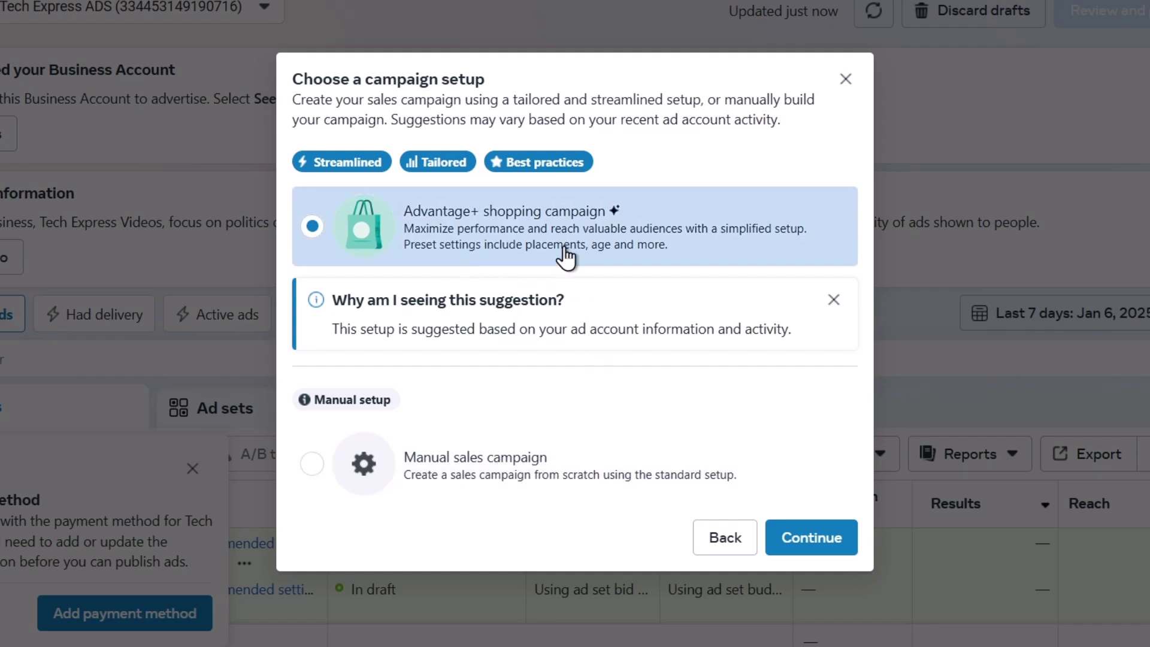
click(801, 543)
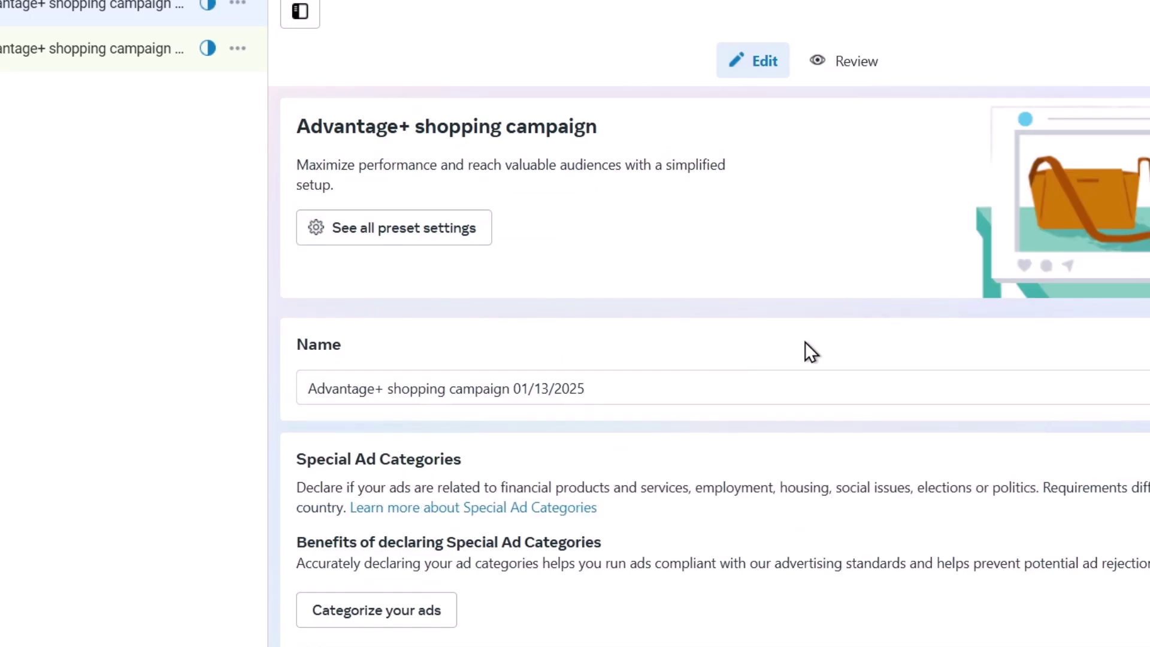
- Set the campaign's conversion location to Website only
scroll(608, 390, down, 5)
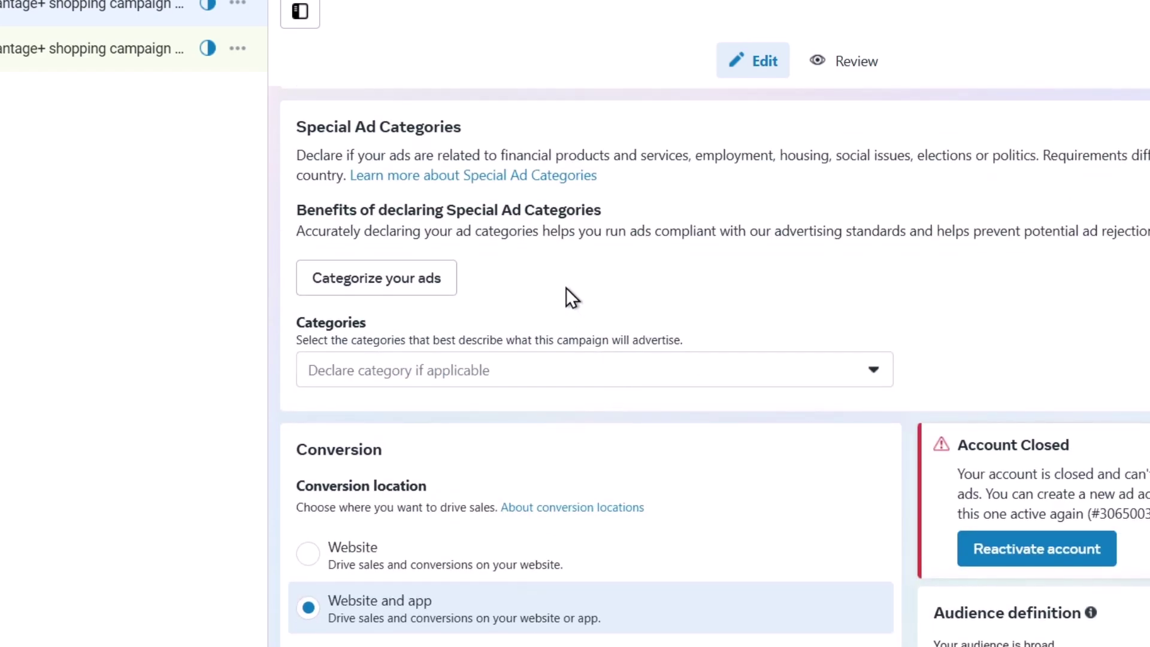
scroll(553, 325, down, 5)
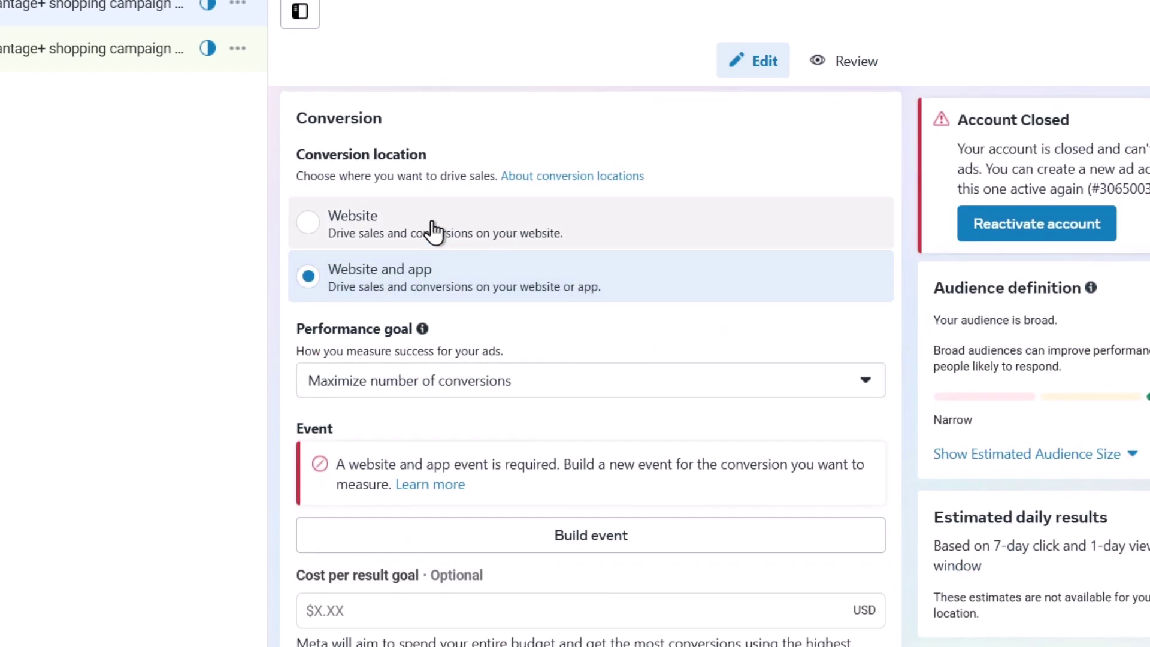
click(418, 238)
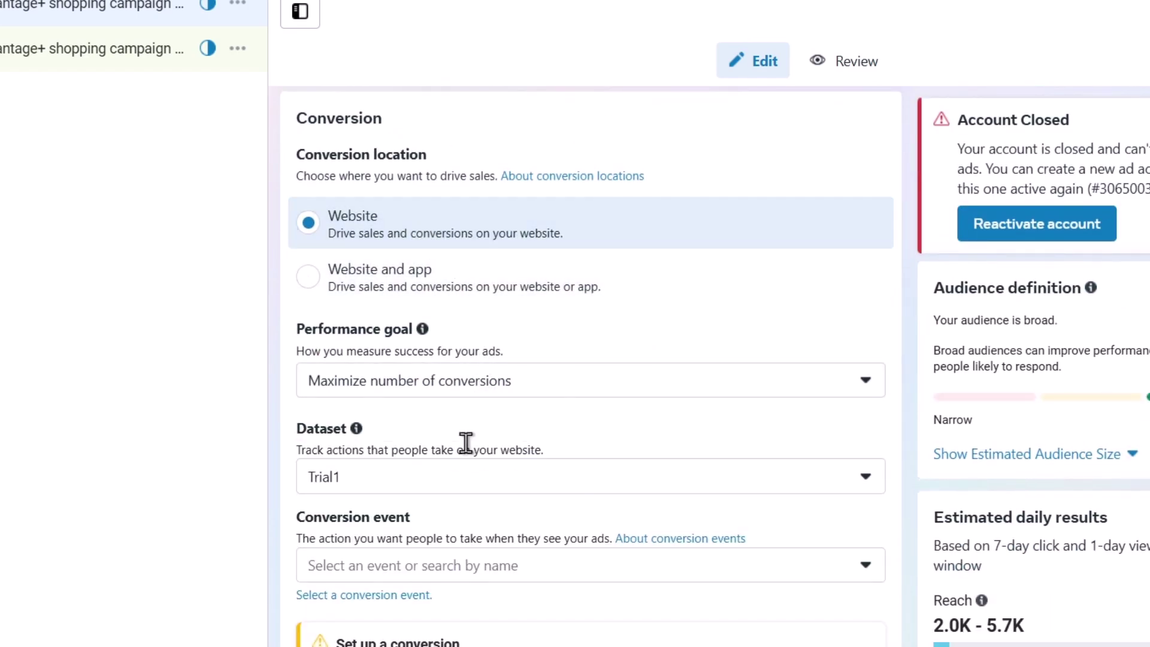
scroll(471, 443, down, 5)
scroll(521, 468, down, 5)
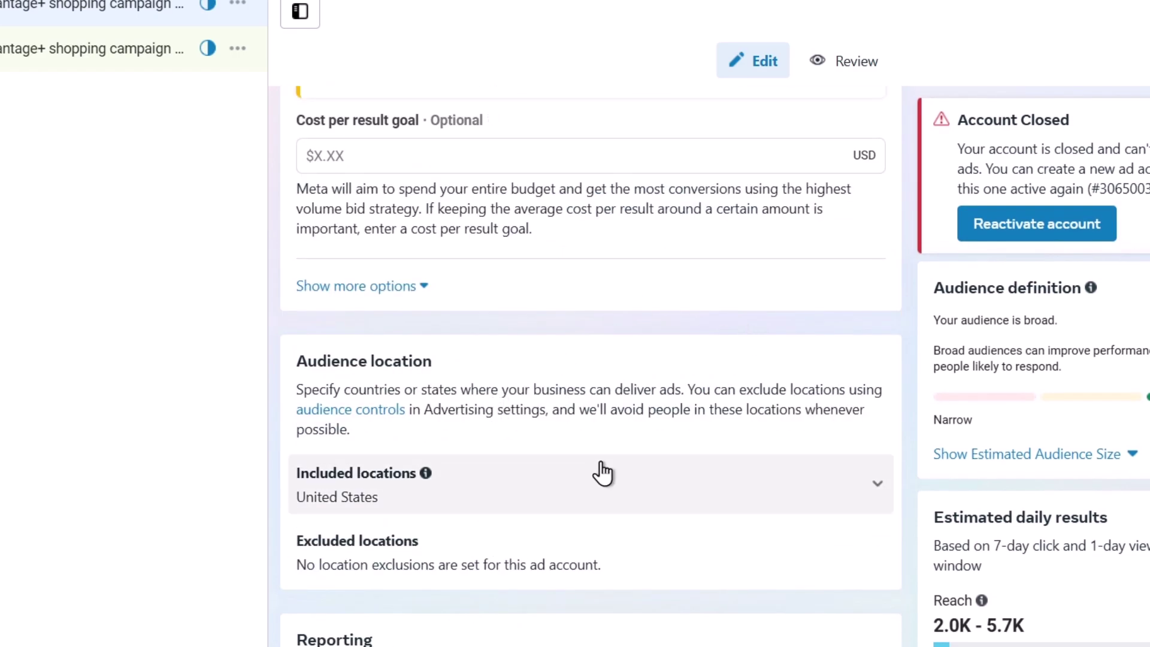
scroll(575, 438, down, 5)
scroll(515, 414, up, 5)
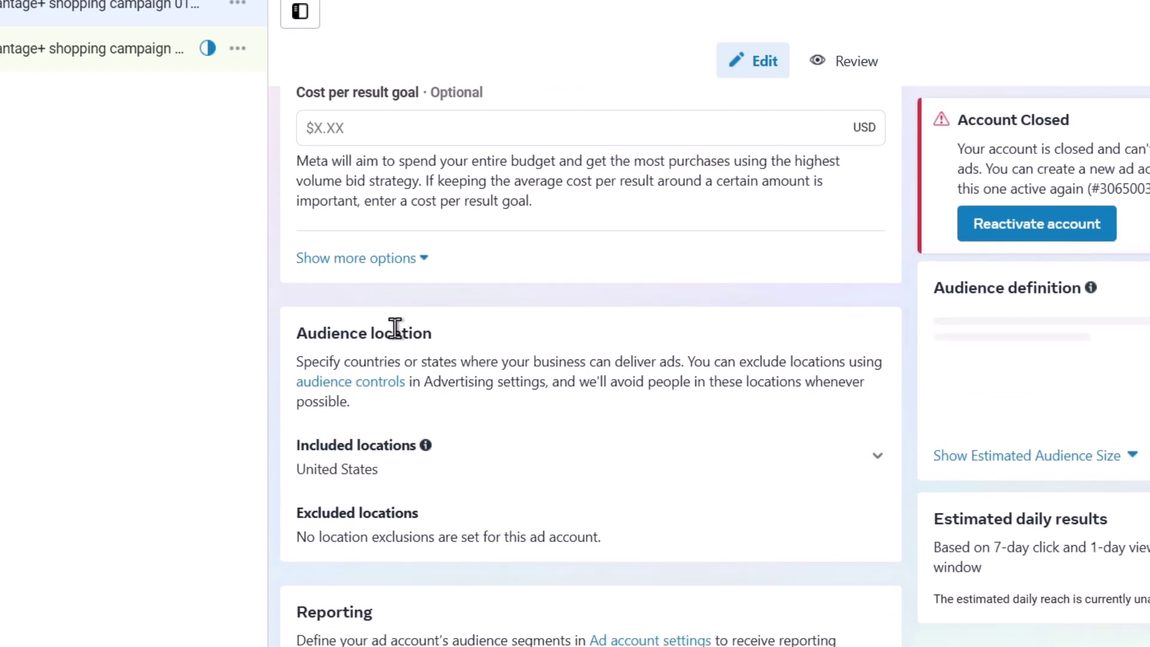
drag(394, 333, 460, 342)
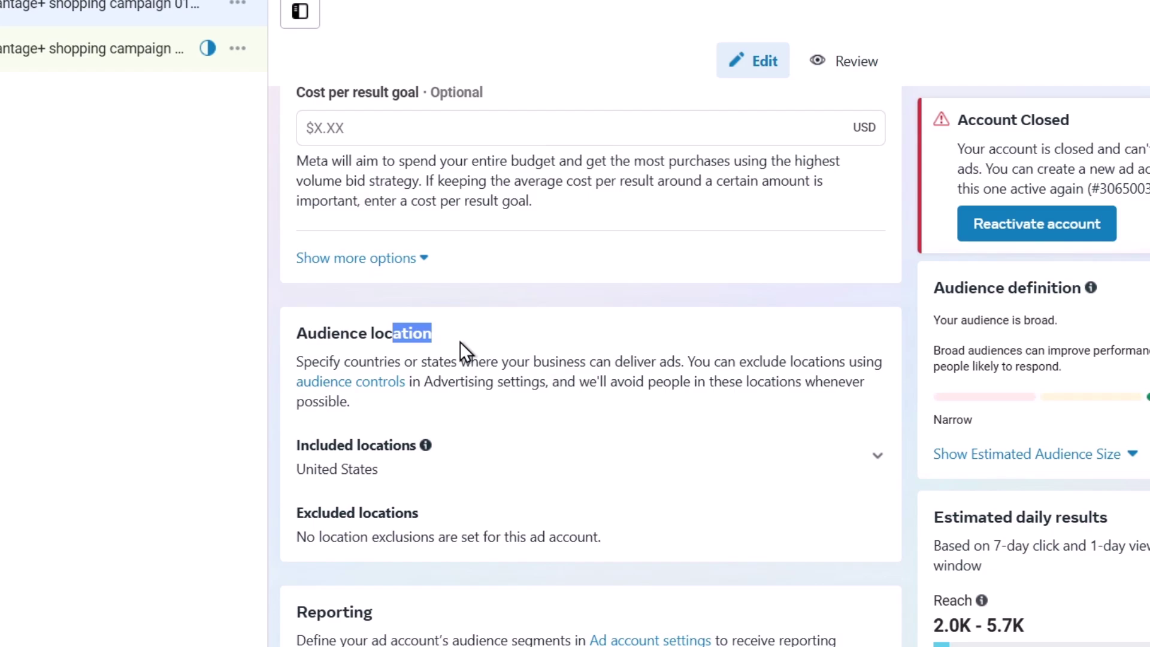
- Create an Advantage+ catalog ad from Suggested ads and review the Imported and Available tabs
scroll(461, 348, down, 10)
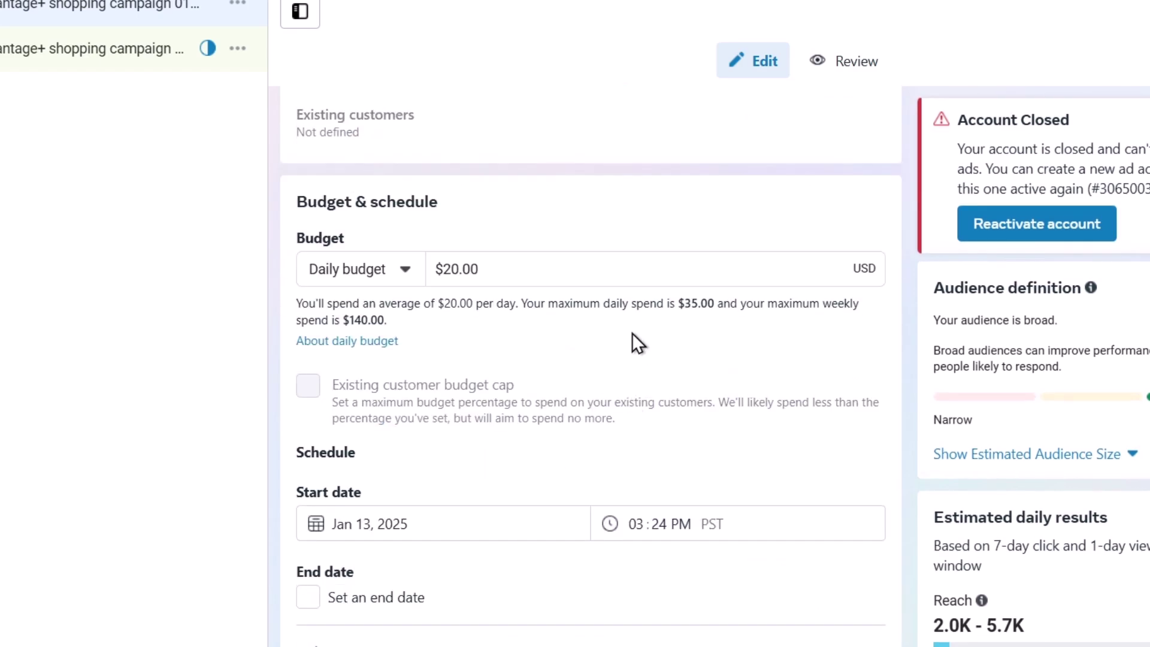
scroll(503, 261, down, 5)
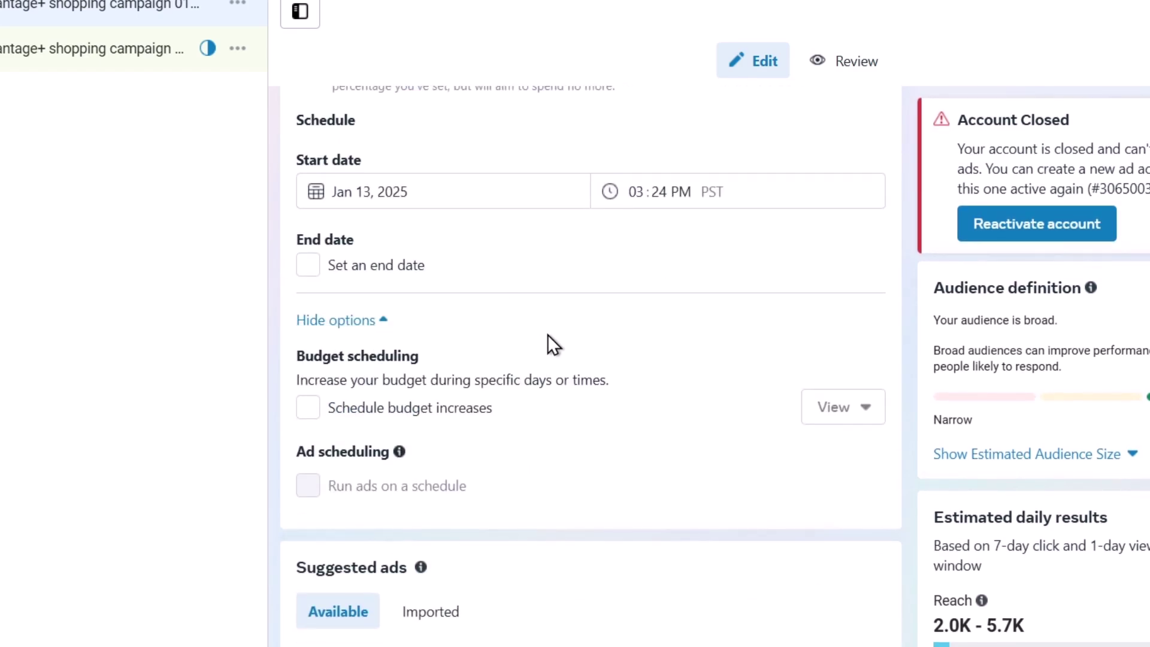
scroll(667, 282, down, 5)
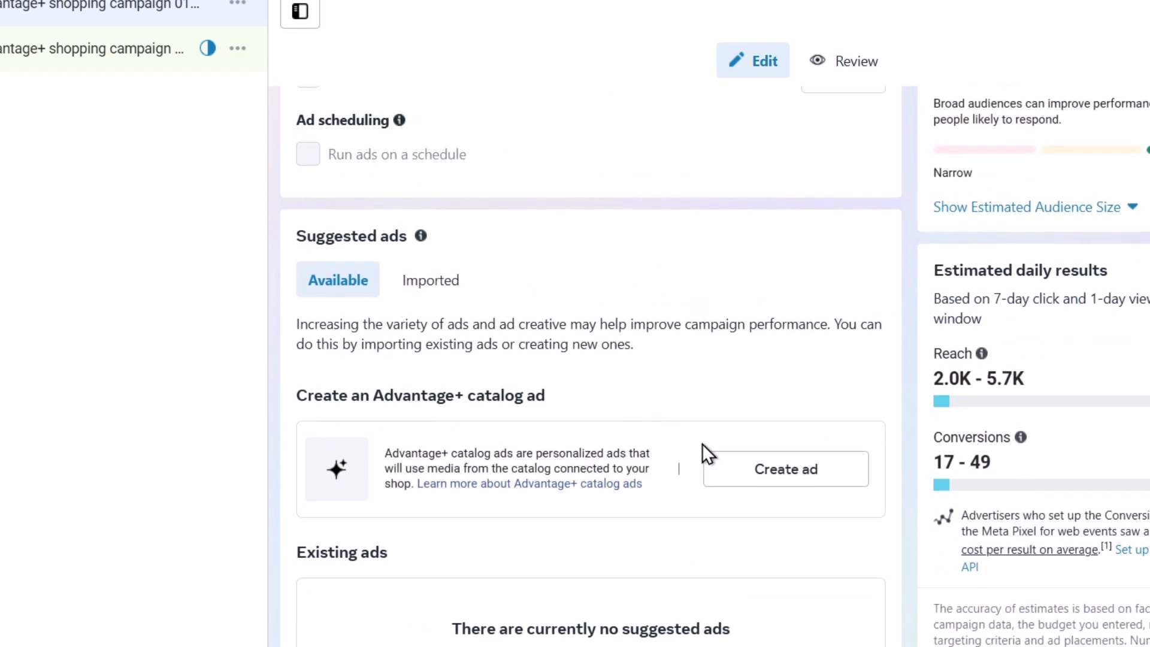
click(729, 485)
scroll(688, 480, up, 2)
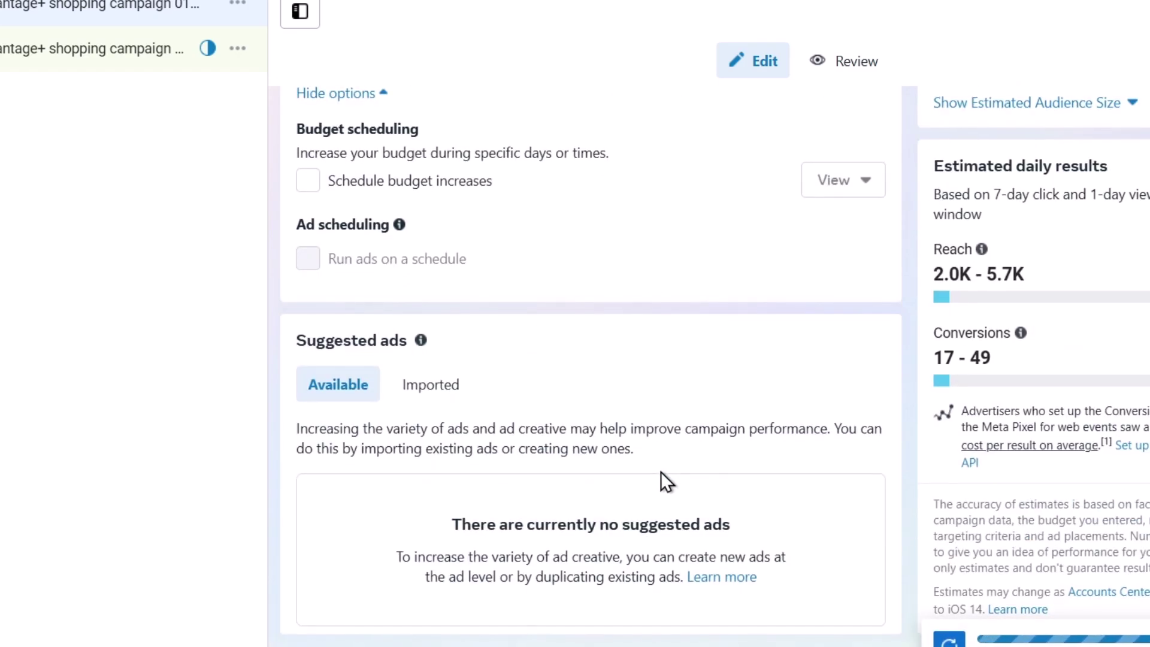
click(427, 403)
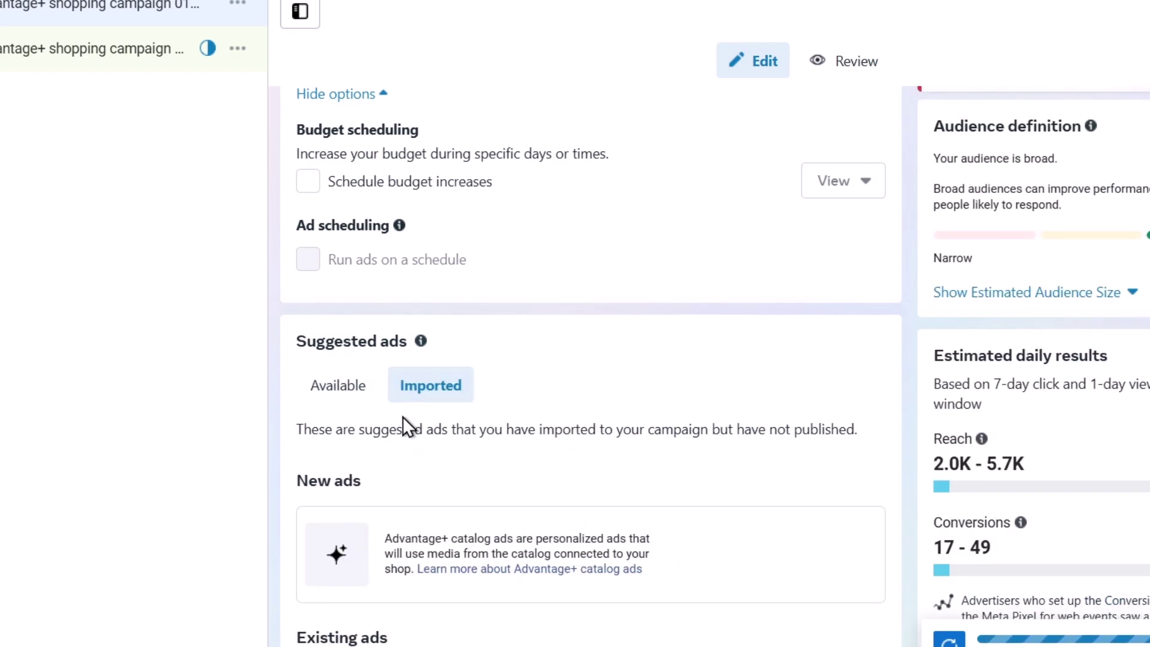
drag(403, 415, 347, 411)
scroll(408, 396, down, 3)
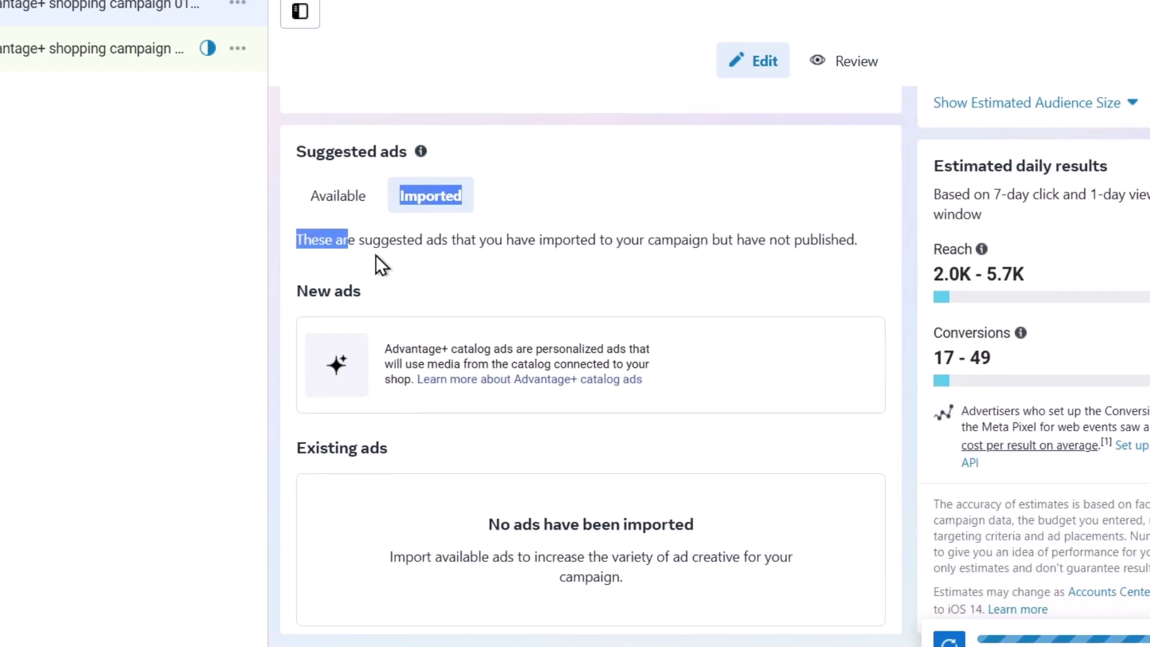
click(333, 197)
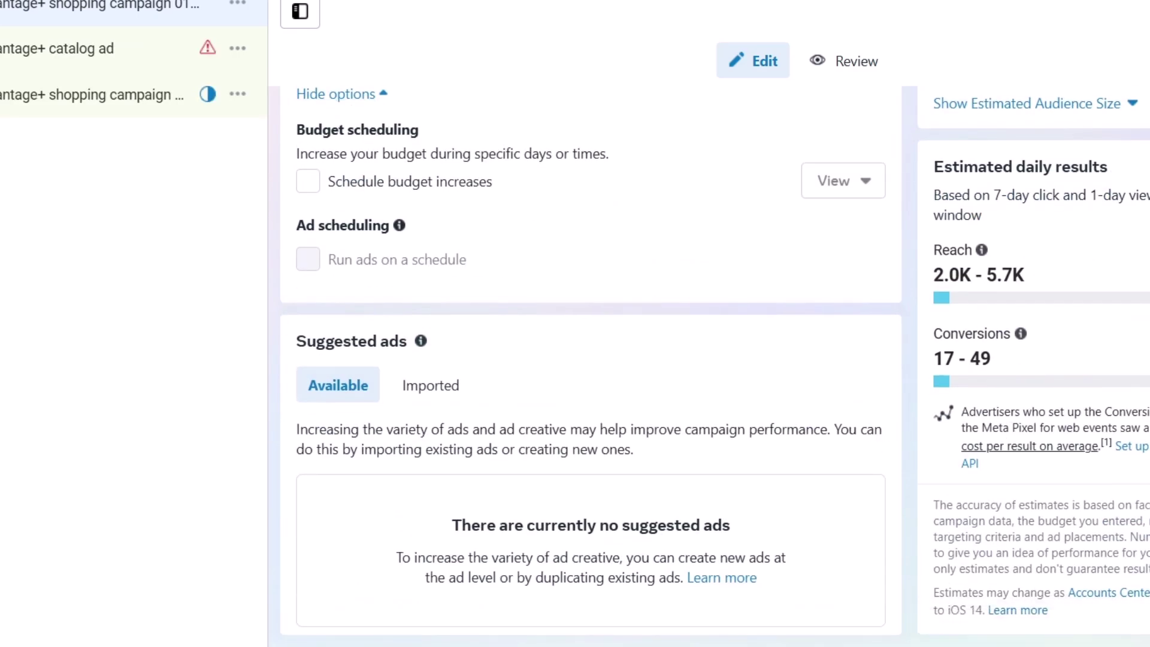
- Open the ad's Identity settings and try Tech Express as the Facebook Page, checking the Instagram accounts
click(90, 95)
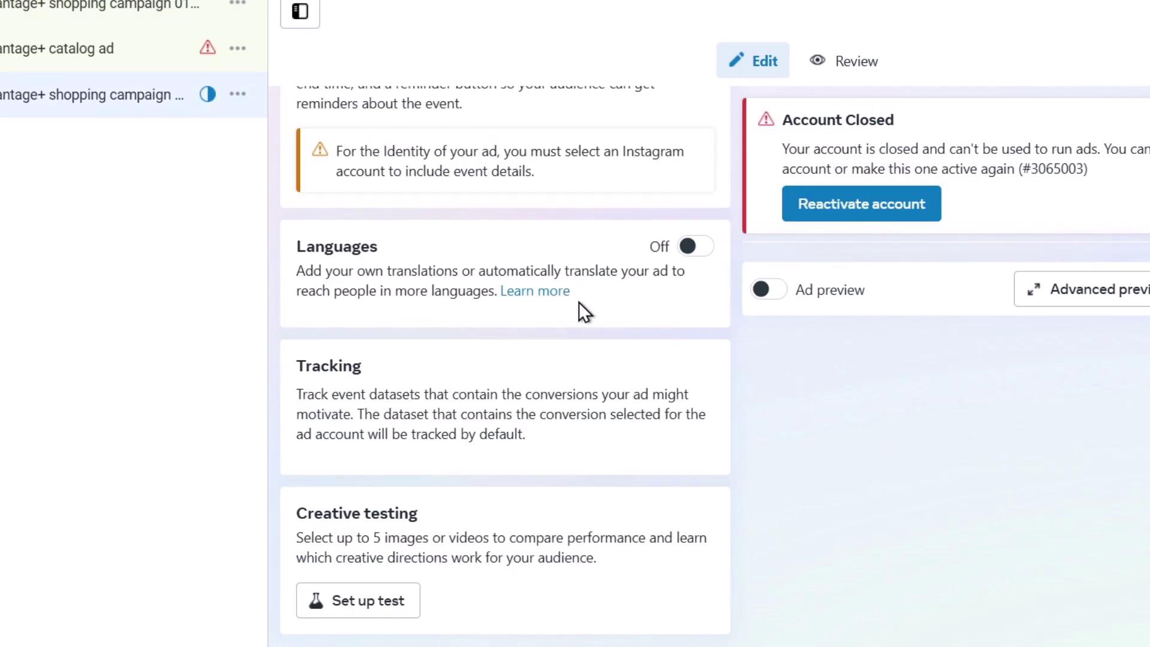
scroll(579, 302, up, 20)
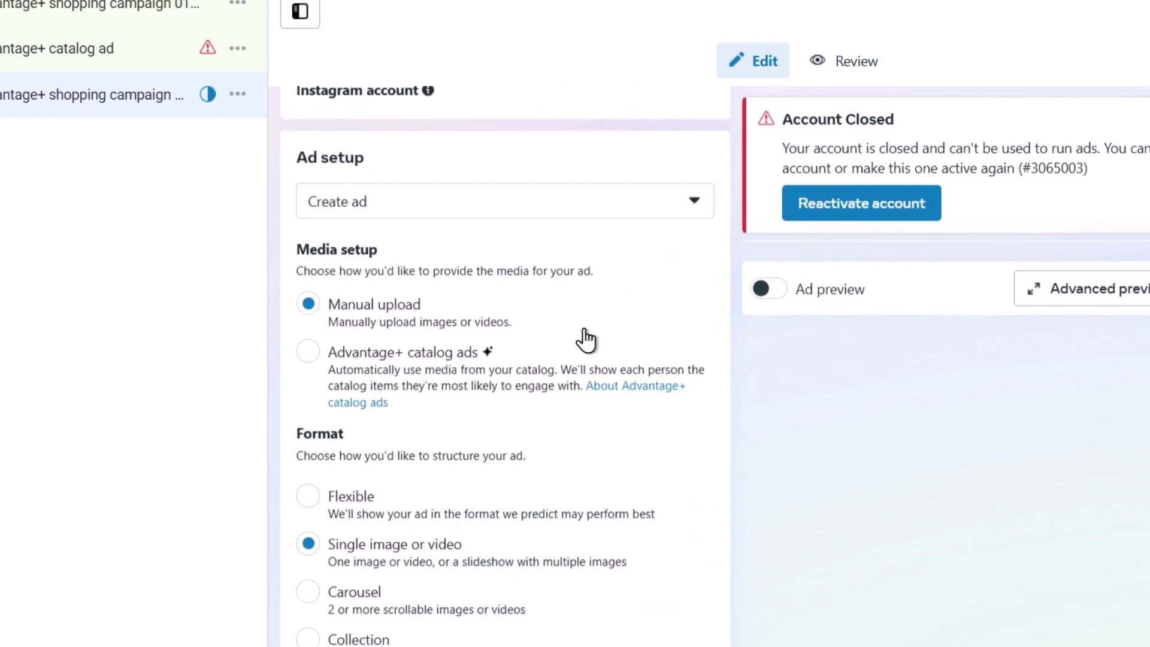
scroll(585, 336, up, 10)
scroll(586, 337, down, 5)
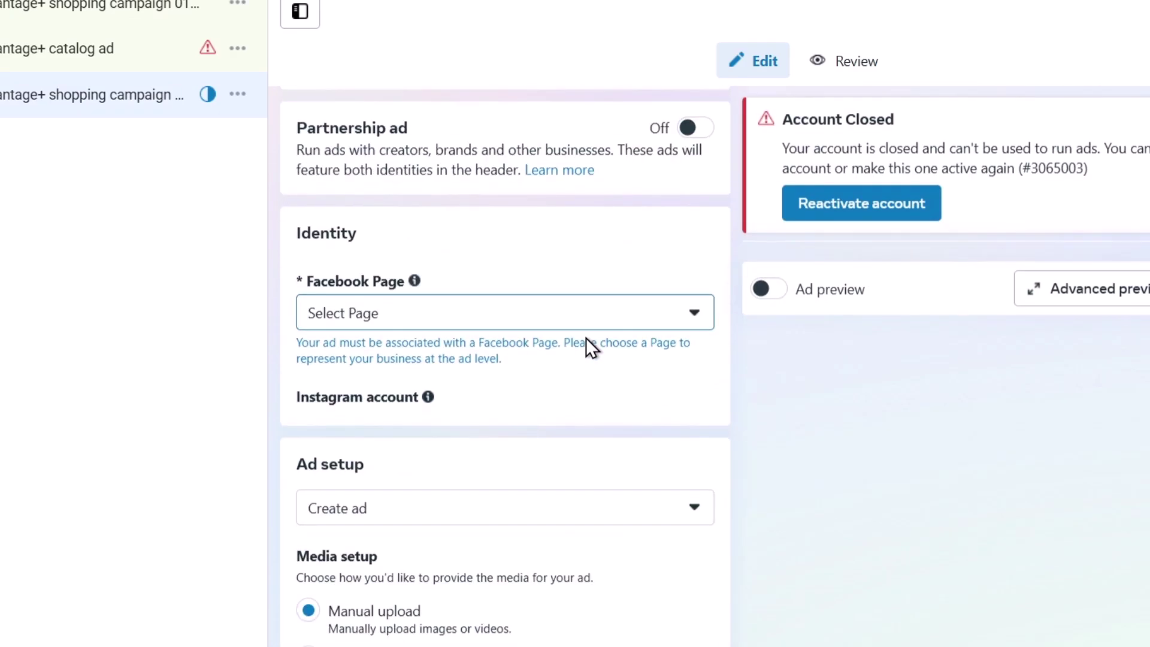
click(537, 326)
click(465, 599)
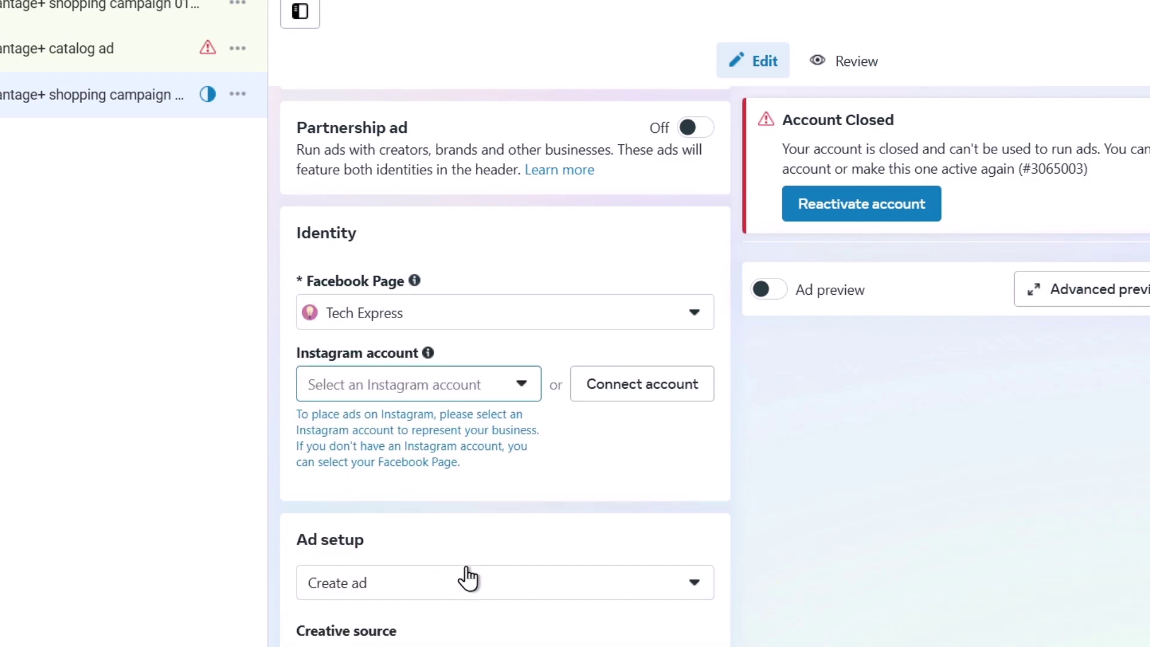
click(440, 387)
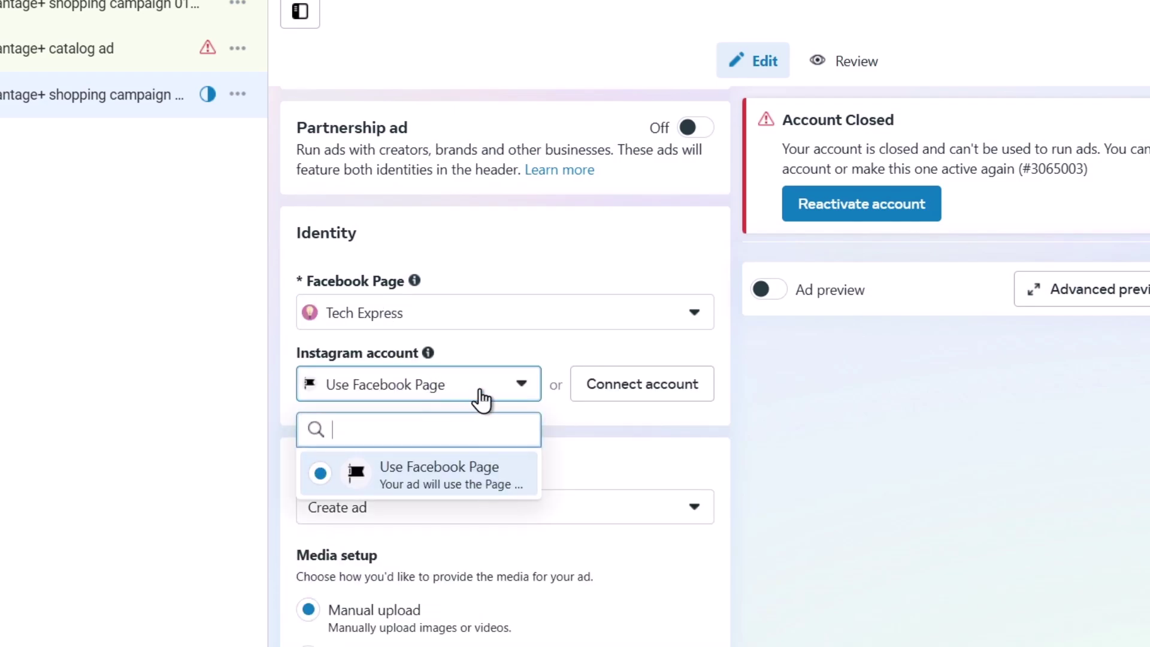
click(482, 400)
click(537, 394)
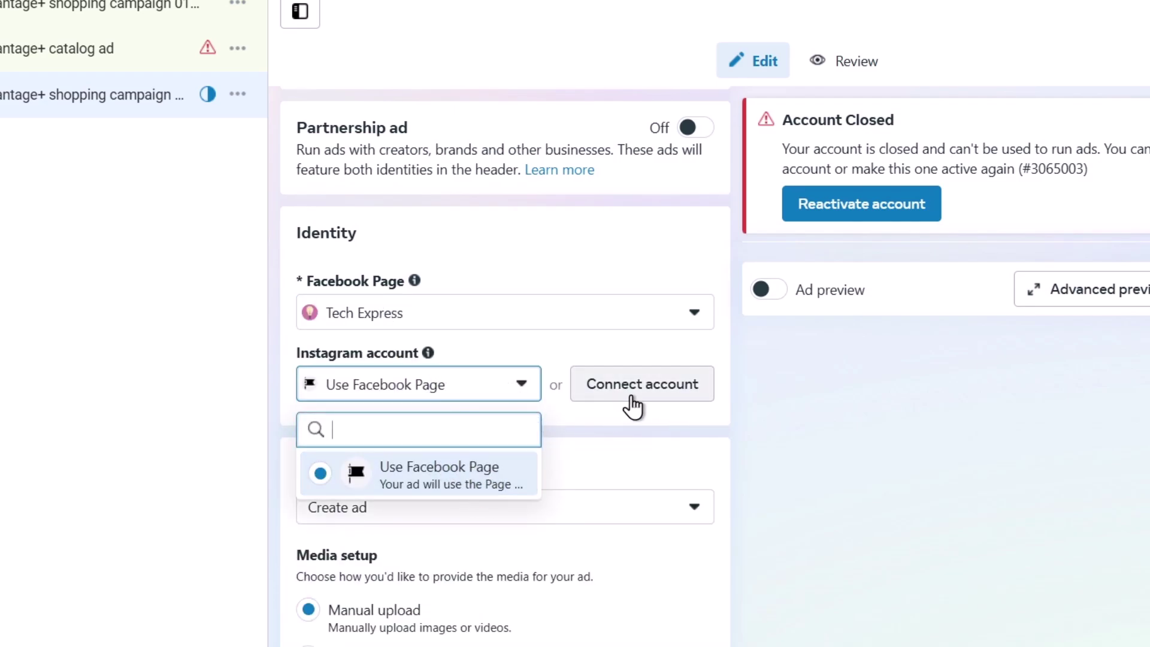
- Switch the Facebook Page to Churubunker under Churubunker Sd and check its Instagram account
click(423, 317)
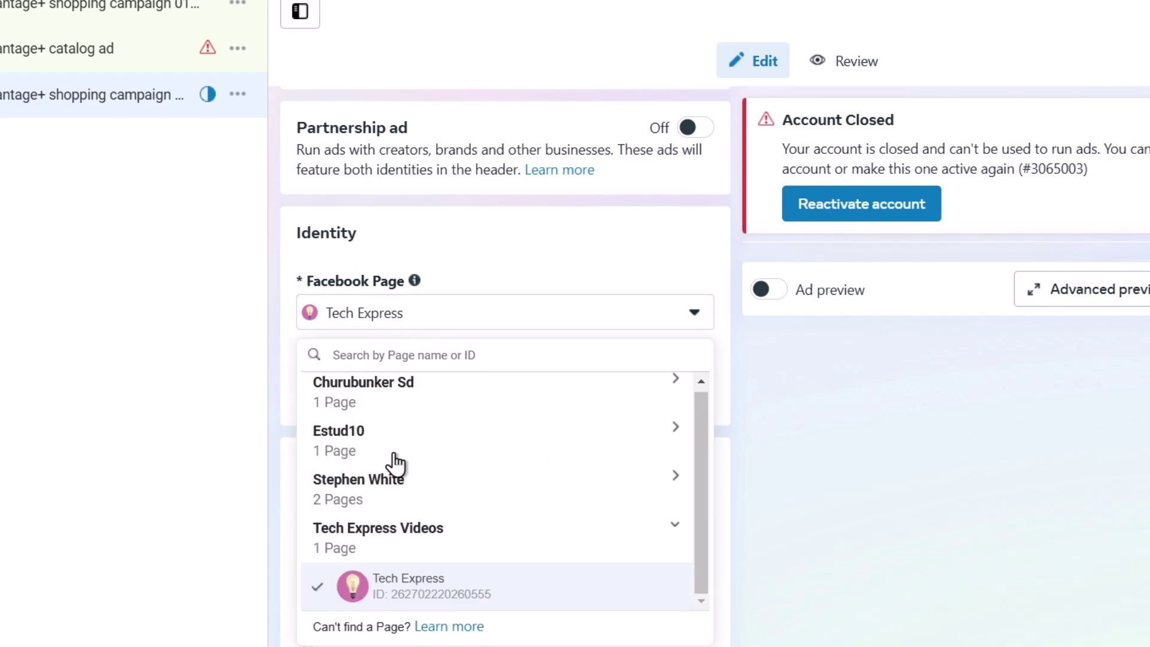
click(393, 418)
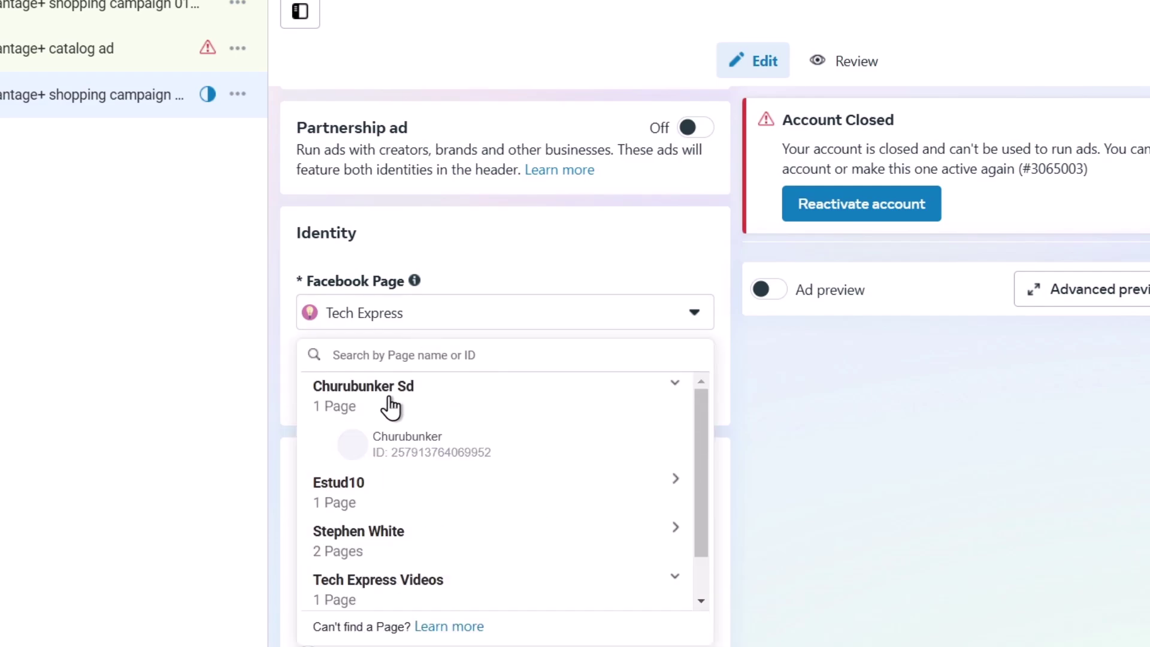
click(482, 448)
click(584, 397)
click(534, 461)
scroll(497, 446, down, 5)
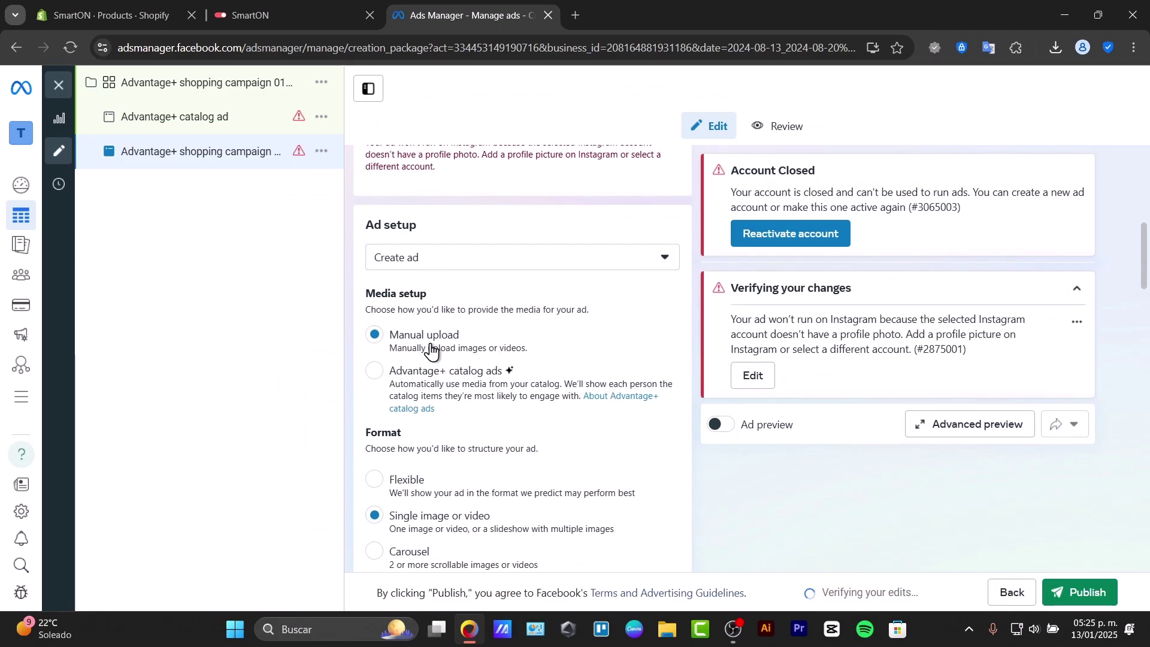
scroll(426, 352, down, 4)
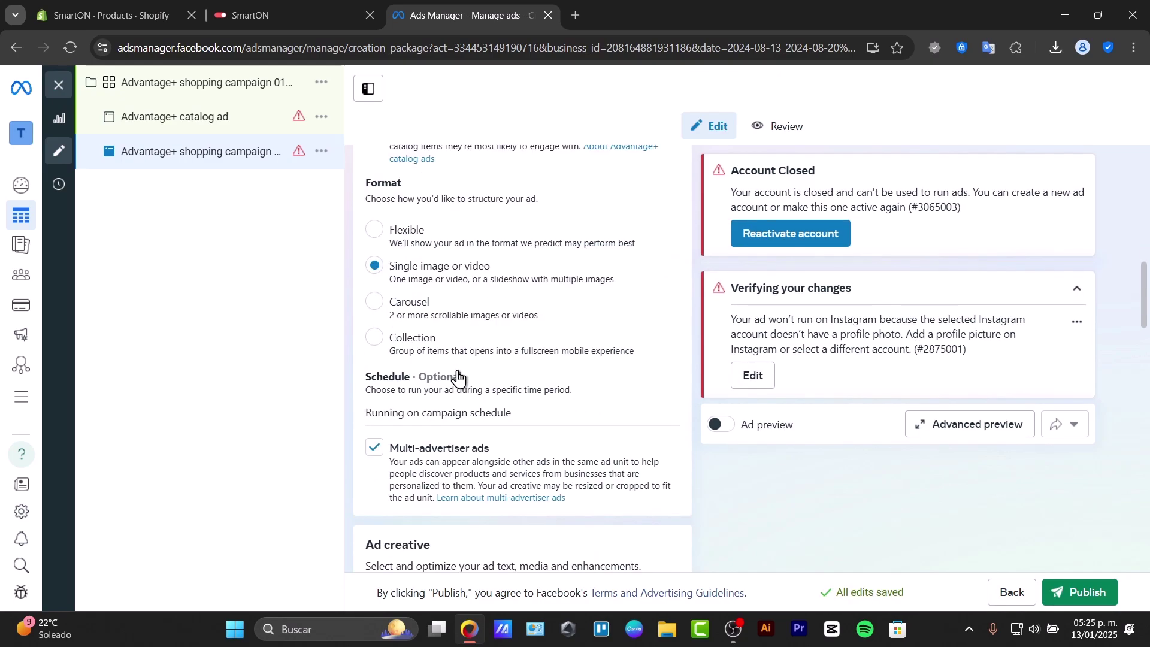
scroll(500, 334, down, 4)
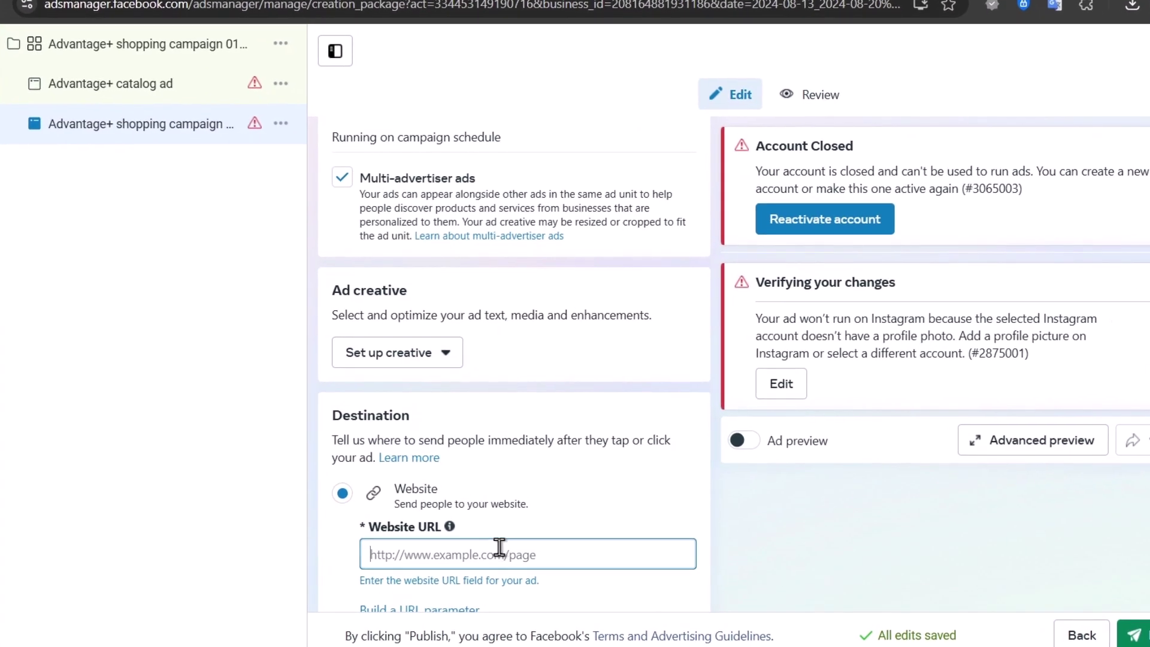
text(v)
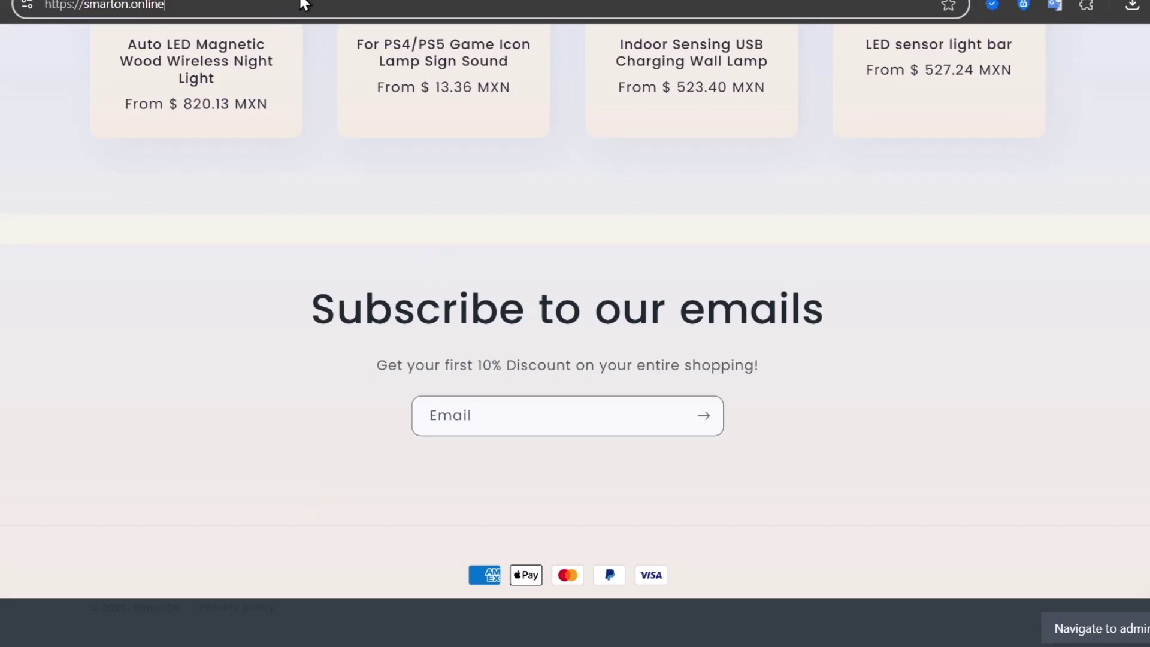
key(ctrl+a)
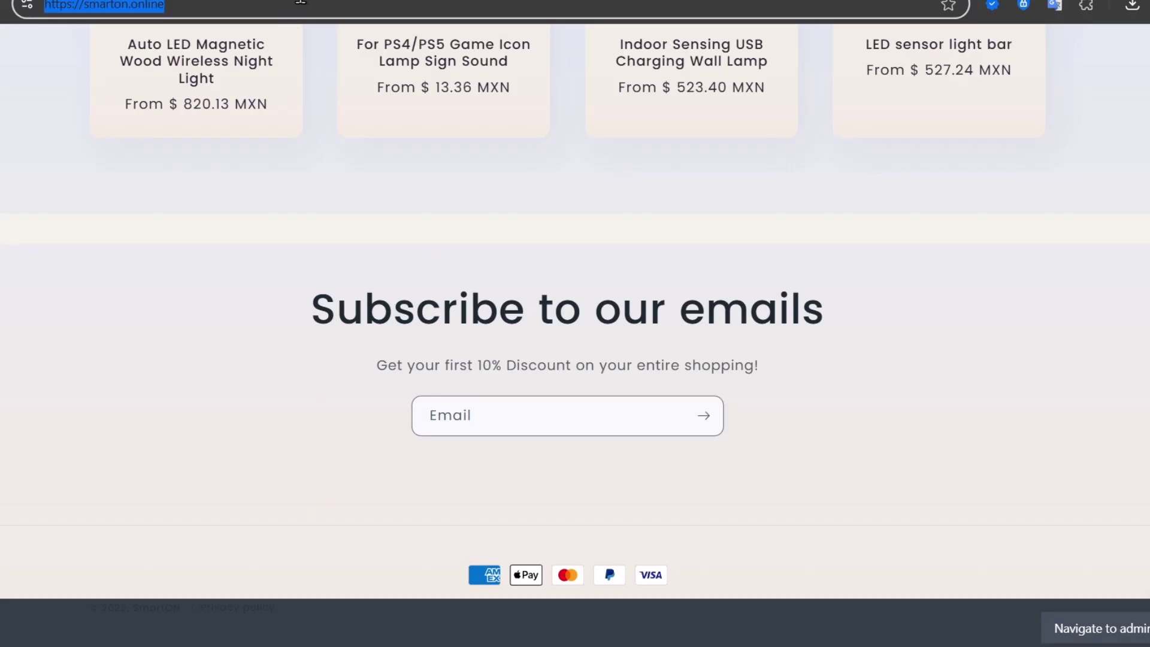
key(ctrl+Tab)
scroll(454, 389, up, 5)
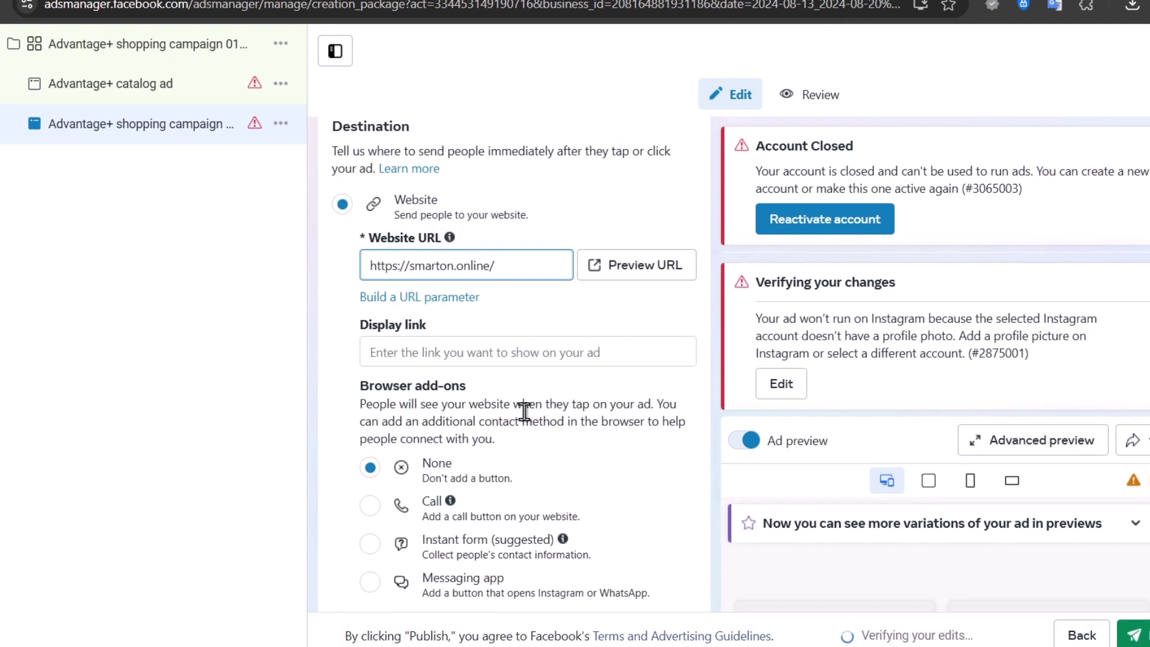
scroll(537, 420, down, 5)
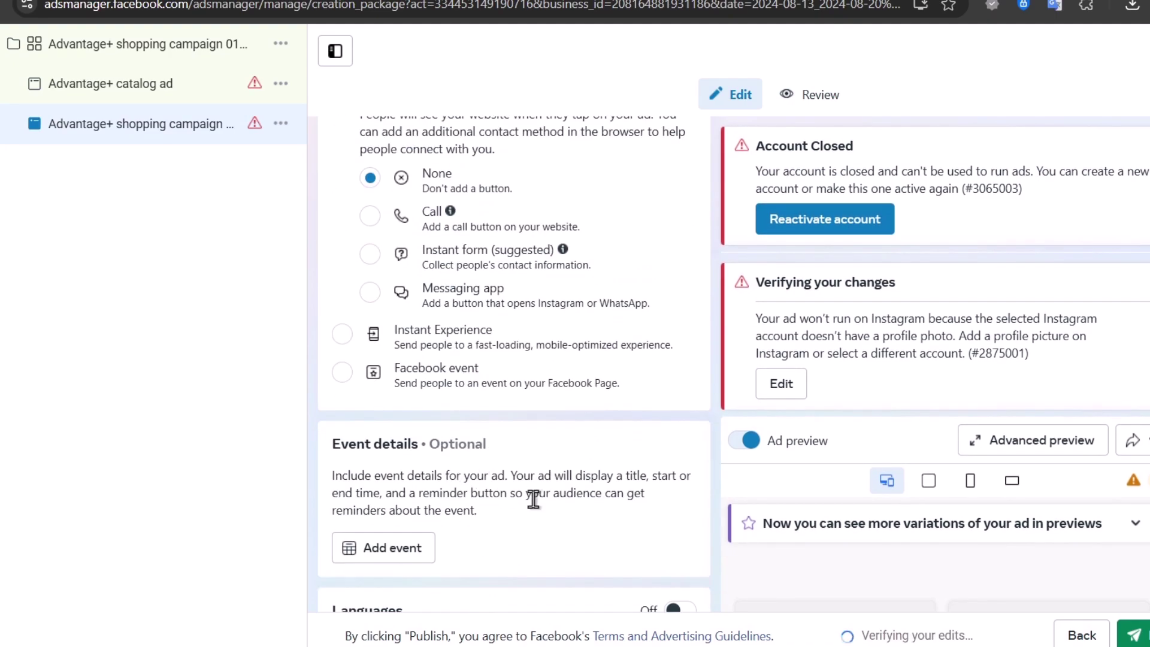
scroll(534, 499, down, 14)
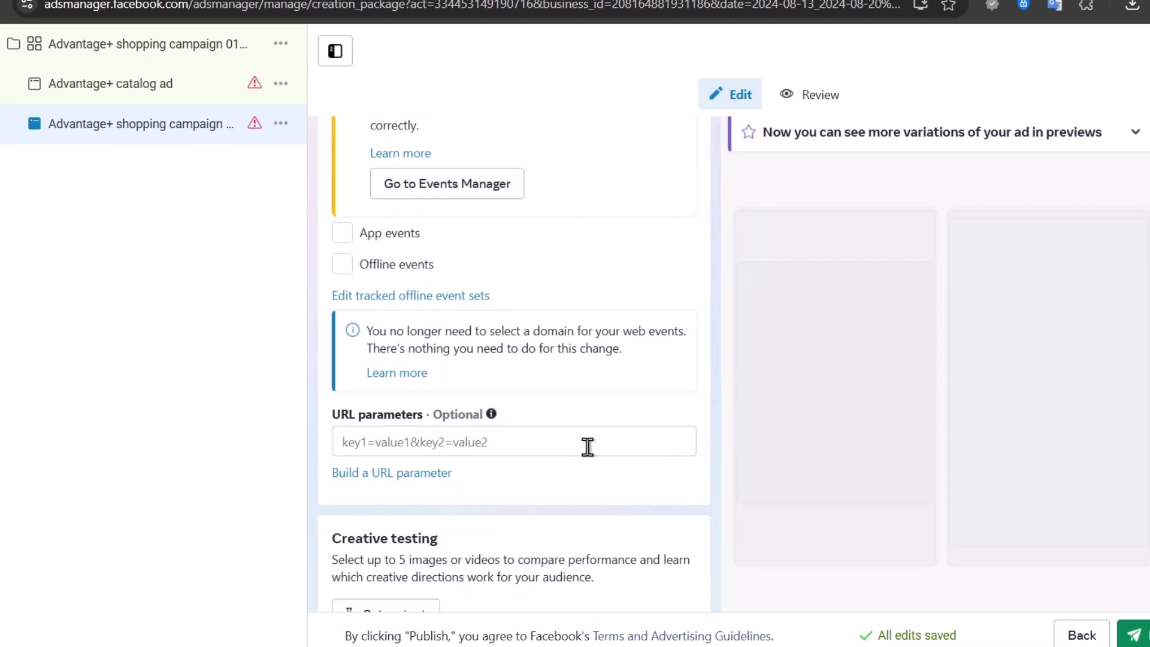
scroll(509, 479, down, 1)
scroll(605, 474, up, 10)
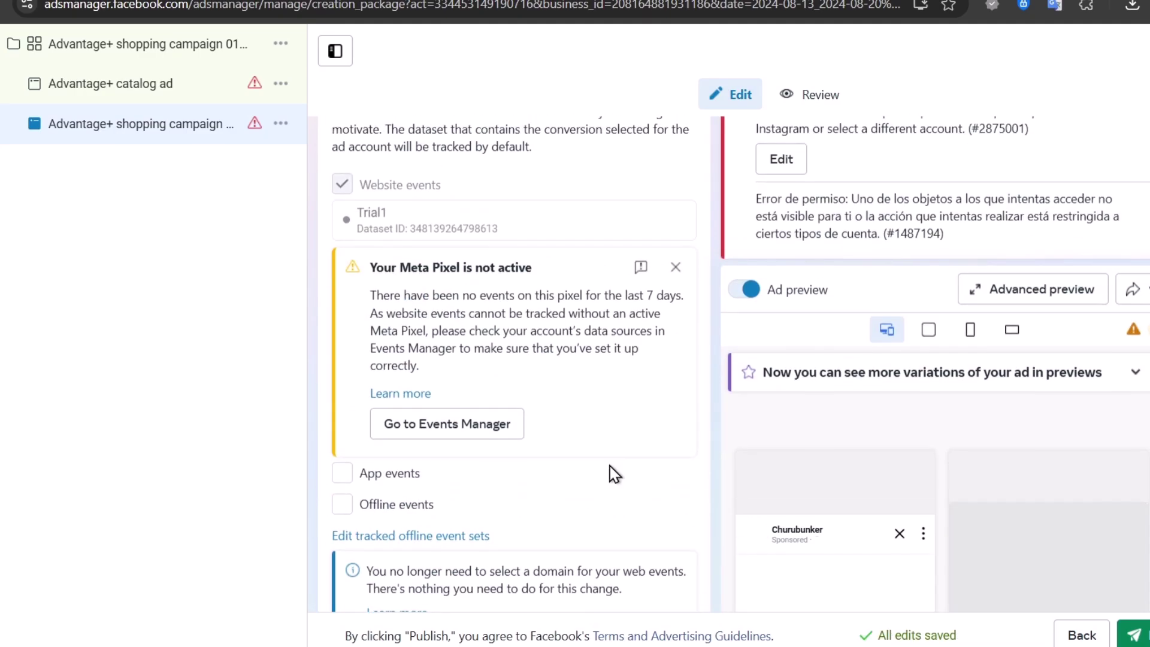
scroll(857, 426, down, 10)
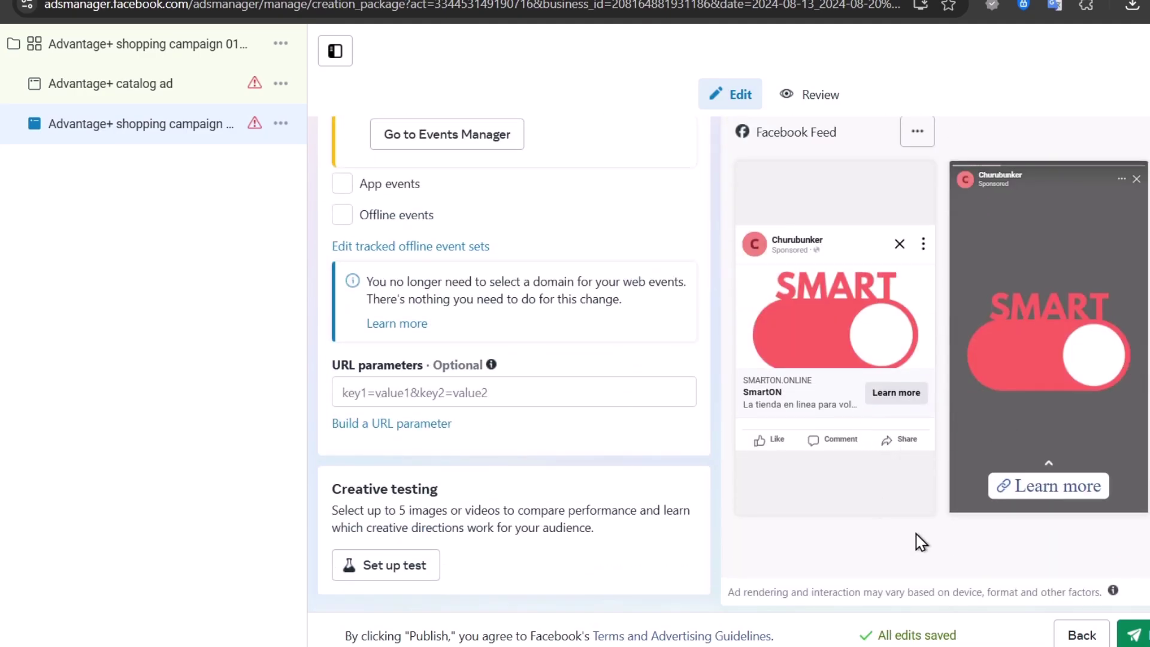
scroll(975, 473, up, 9)
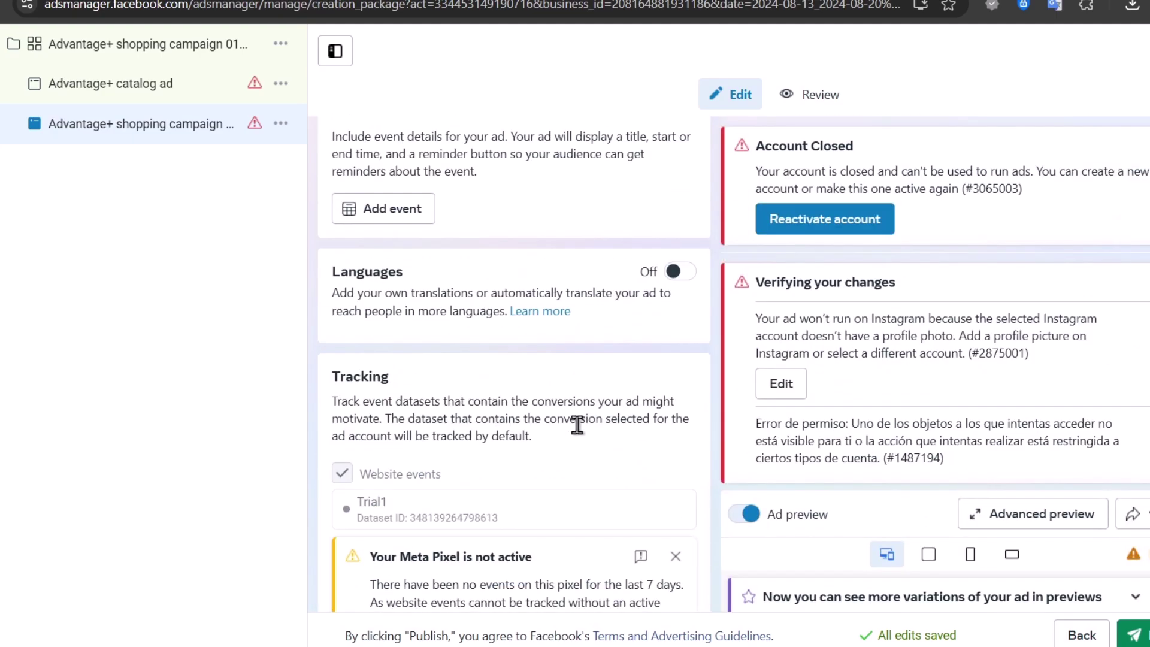
scroll(576, 424, up, 5)
scroll(577, 424, up, 14)
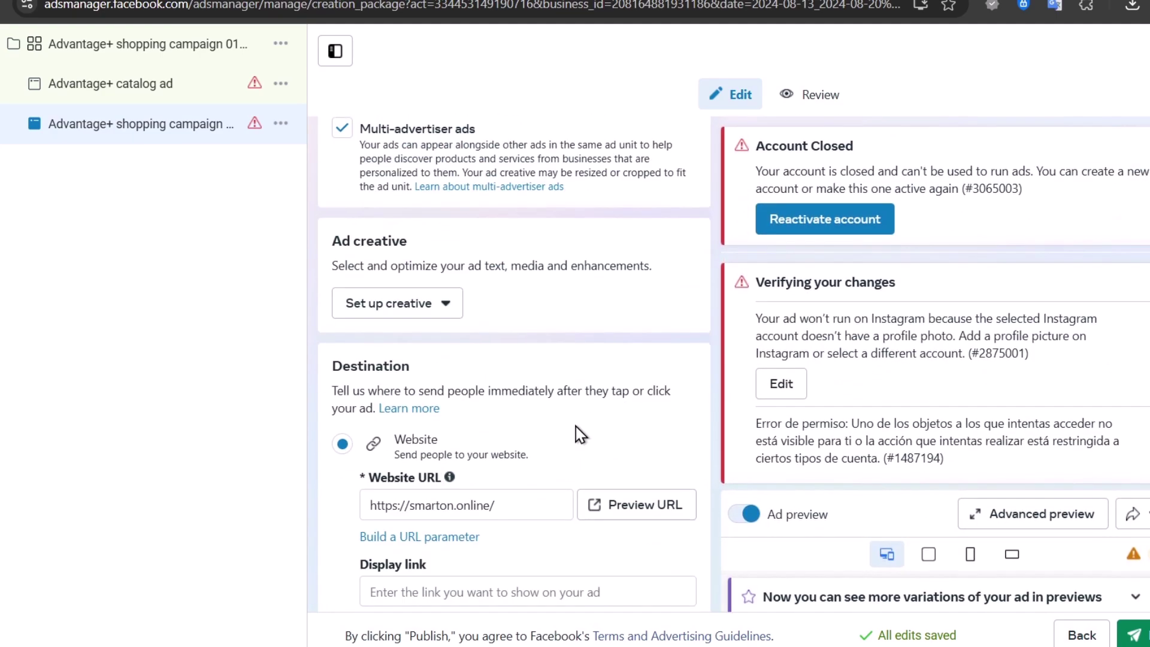
- Choose Image ad as the creative type and step through Text to the media section
click(445, 599)
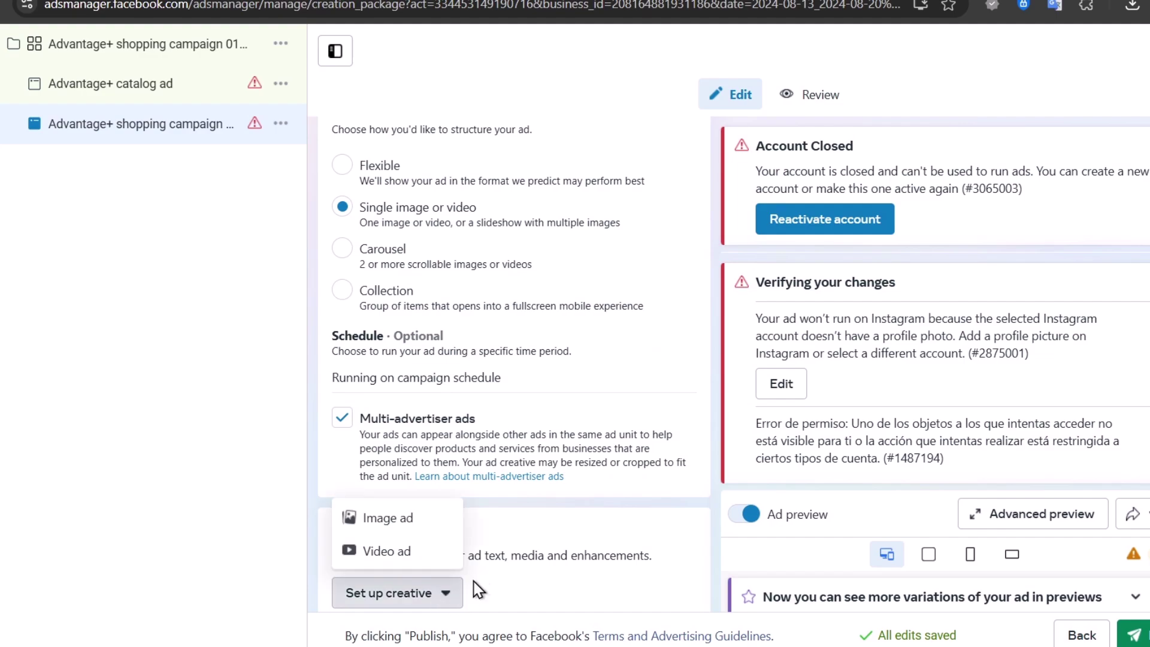
click(419, 527)
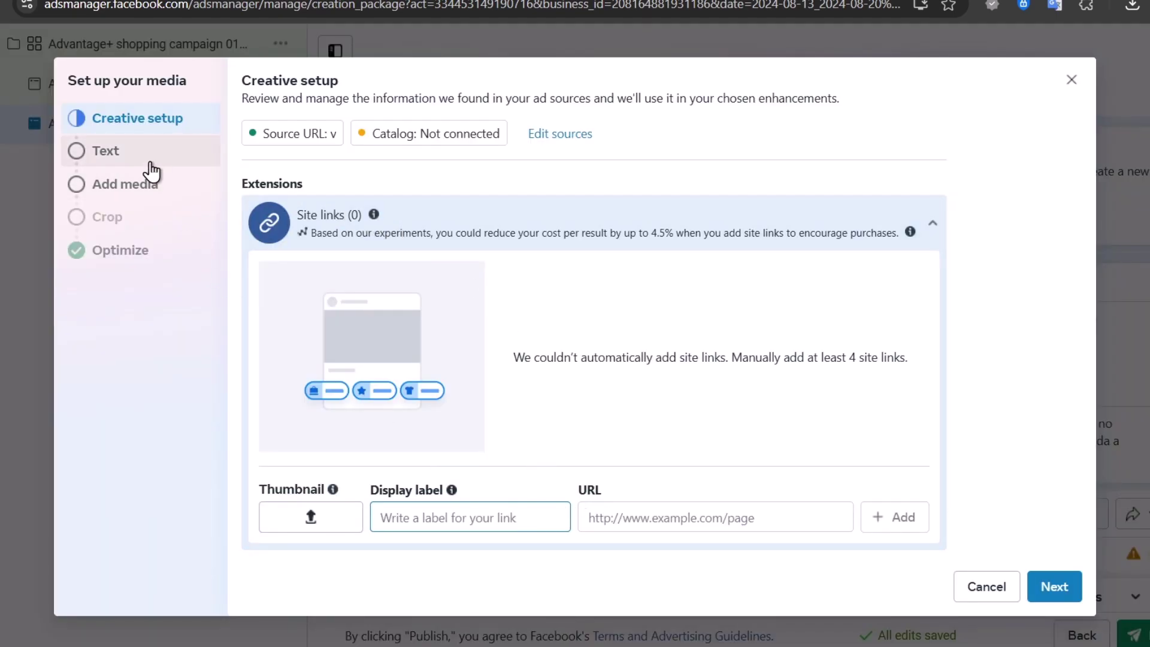
scroll(605, 431, down, 1)
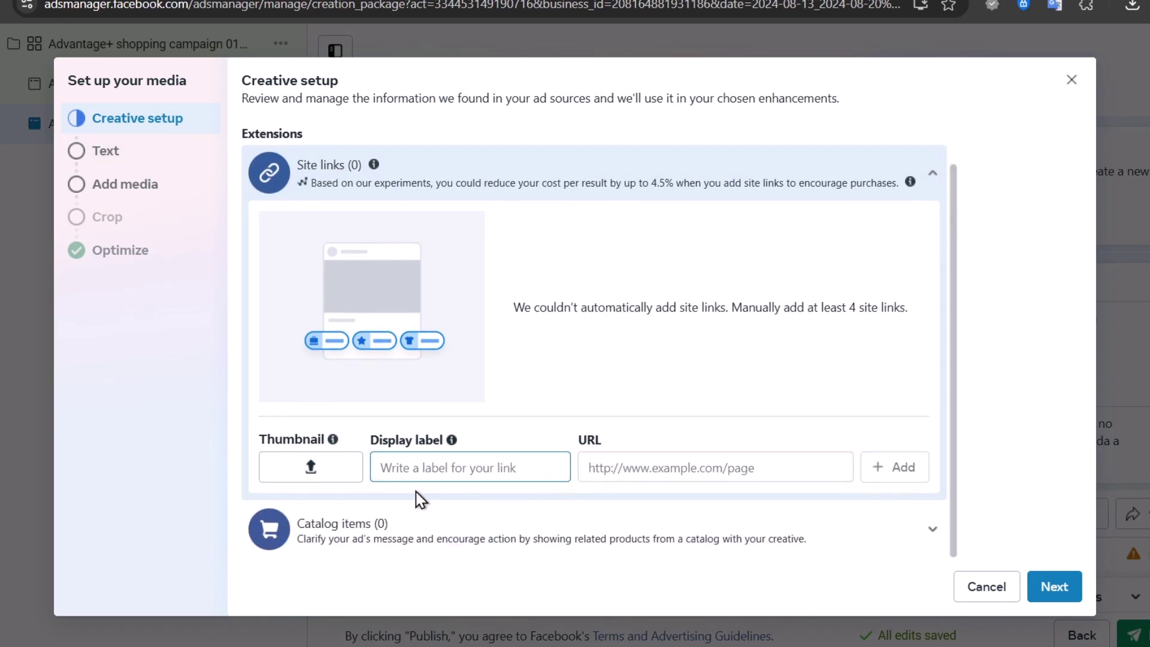
click(143, 152)
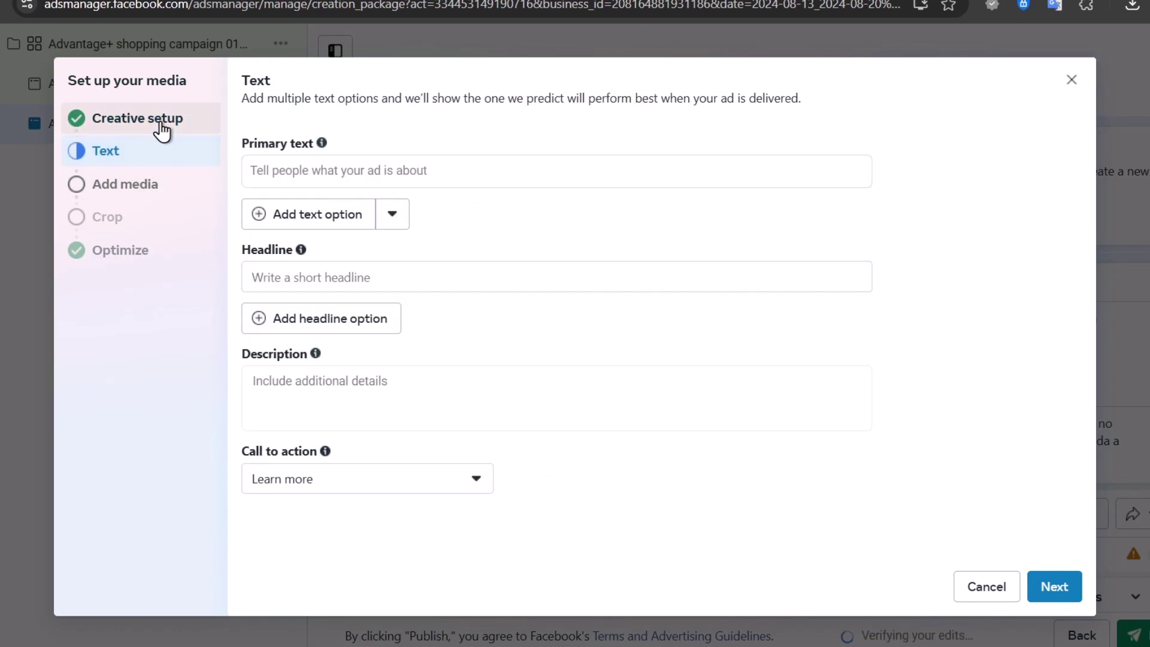
click(149, 186)
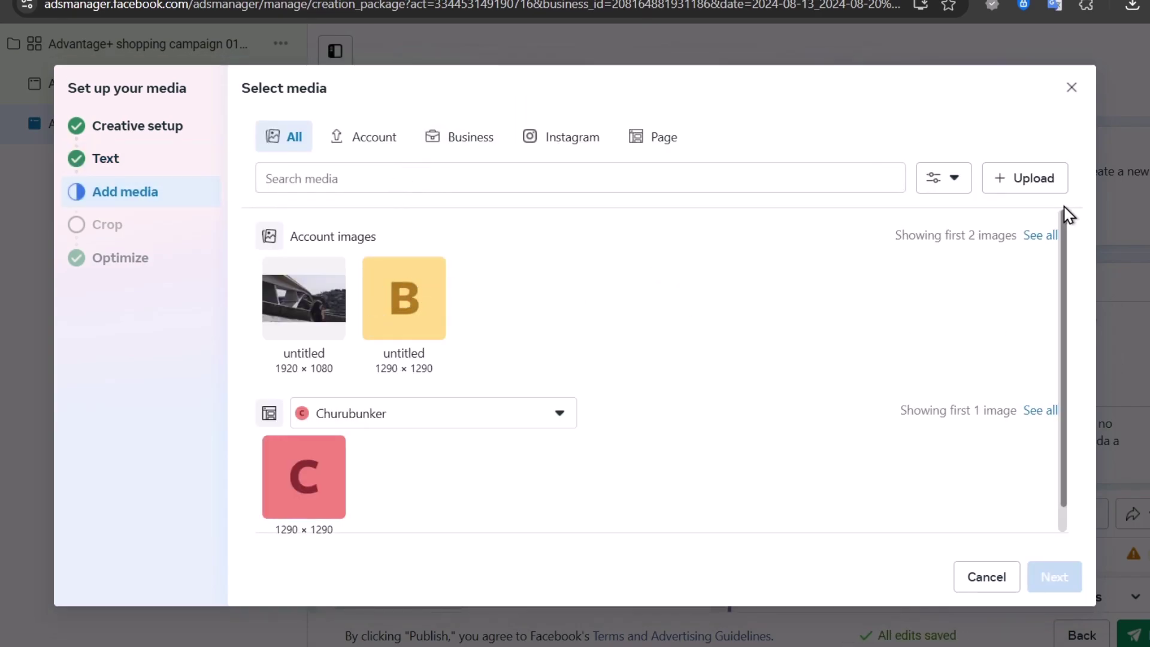
- Upload the ghost-pattern phone case image, accept its crops and default Advantage+ enhancements
click(1048, 180)
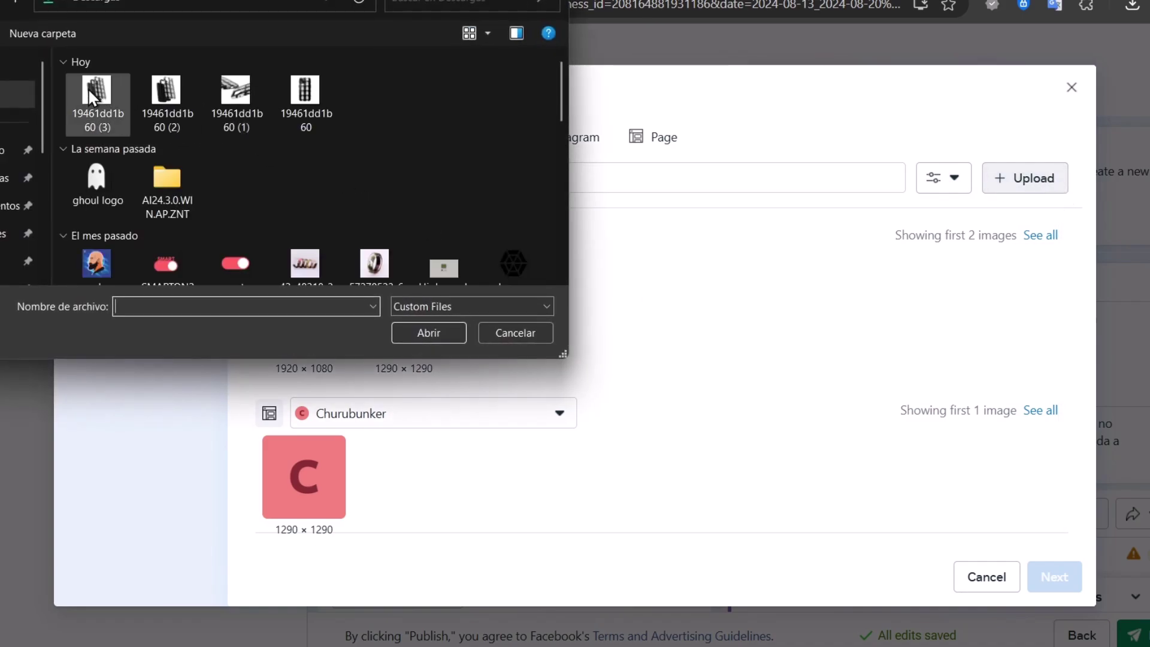
click(324, 121)
click(429, 333)
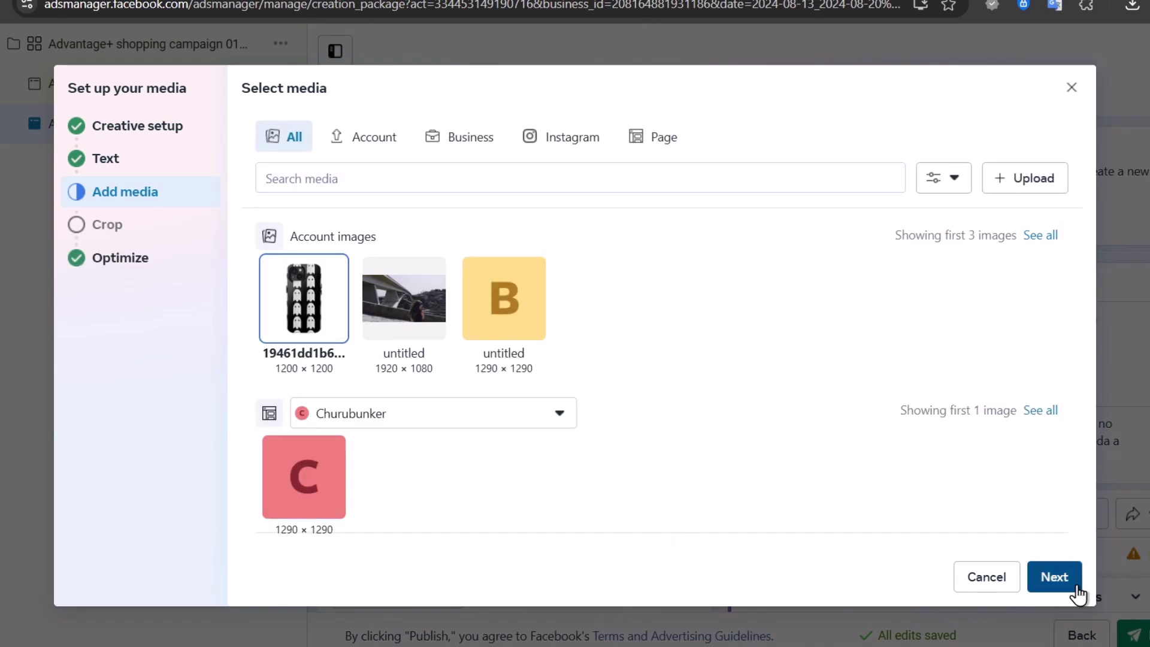
click(1055, 579)
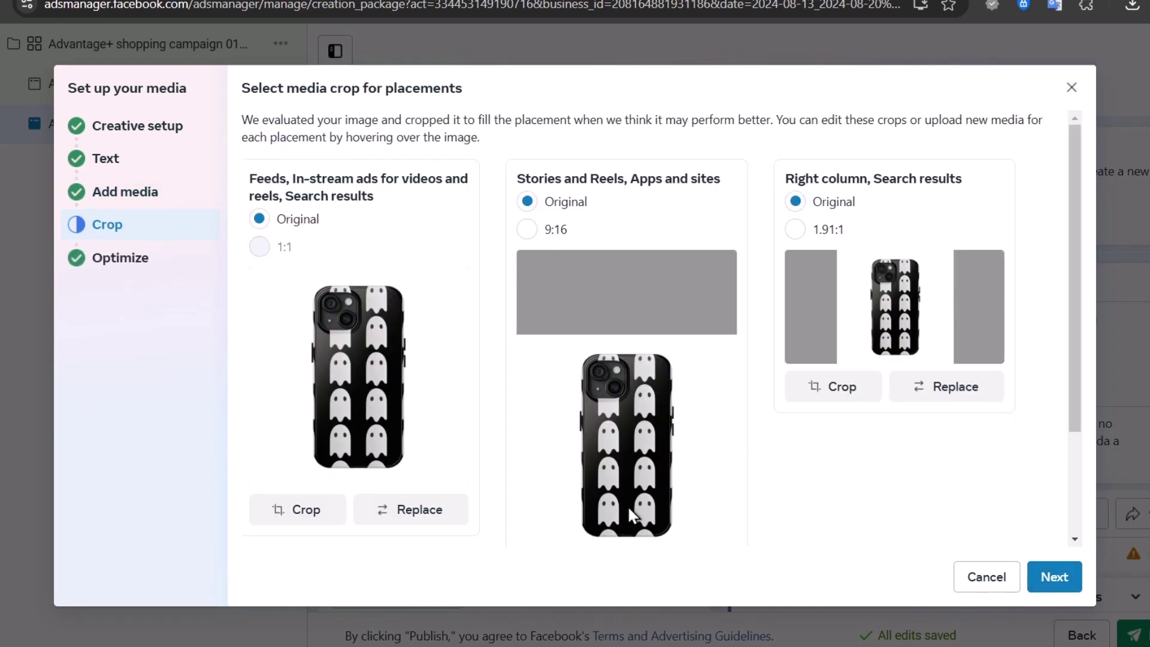
click(1054, 577)
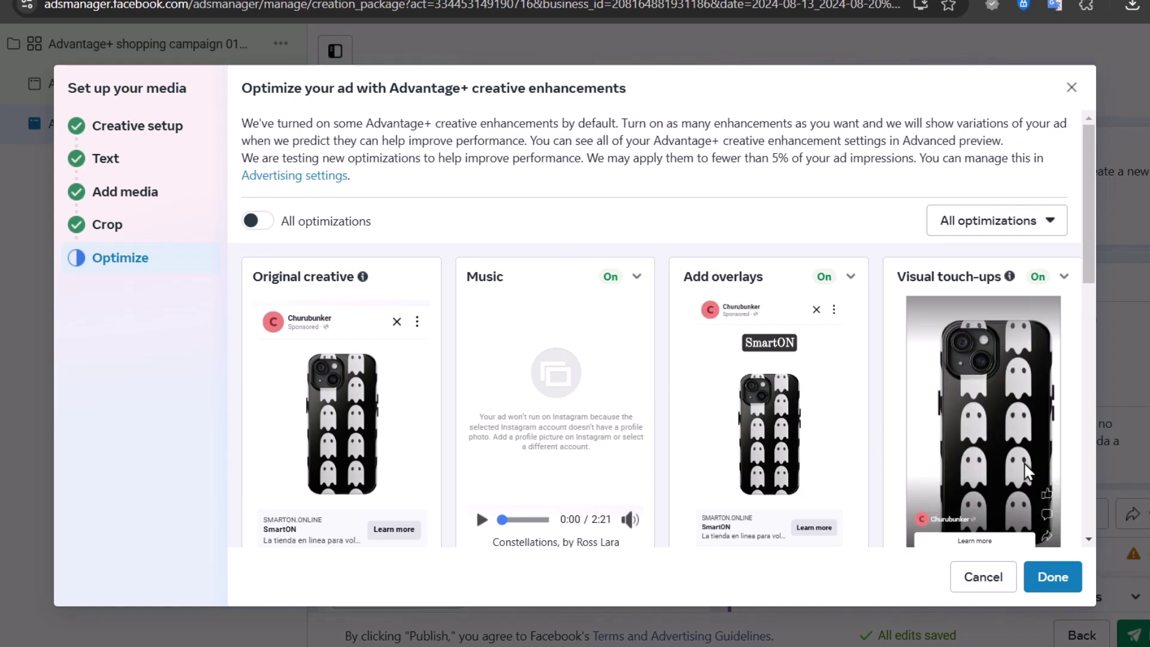
scroll(887, 431, down, 6)
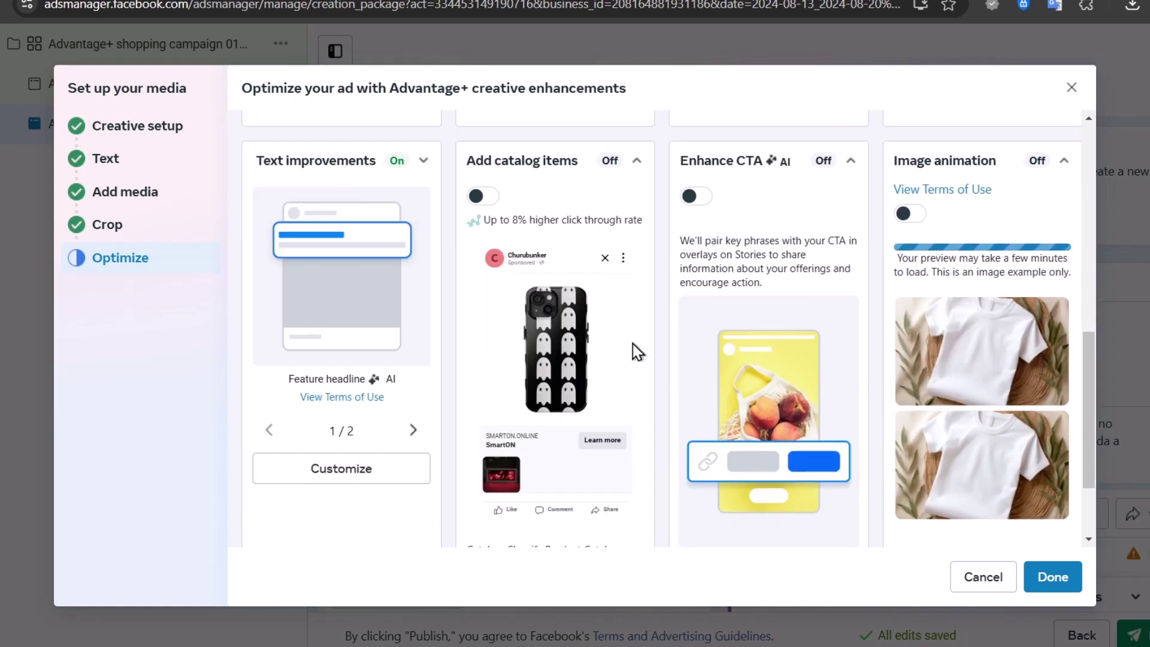
scroll(782, 435, down, 2)
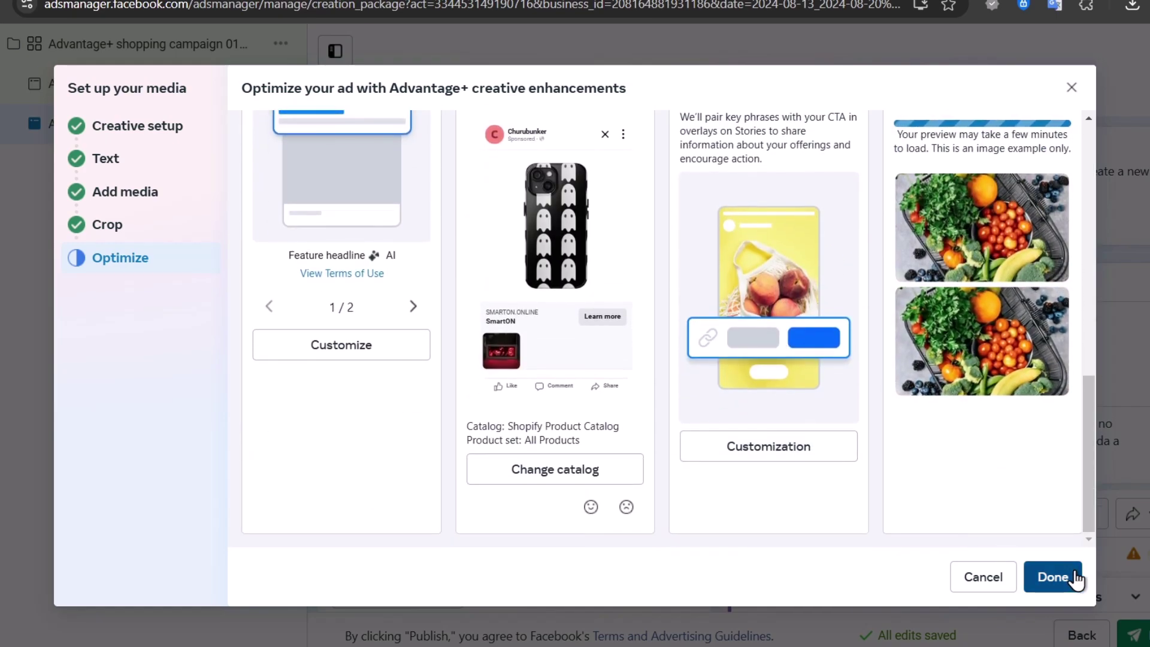
click(1052, 577)
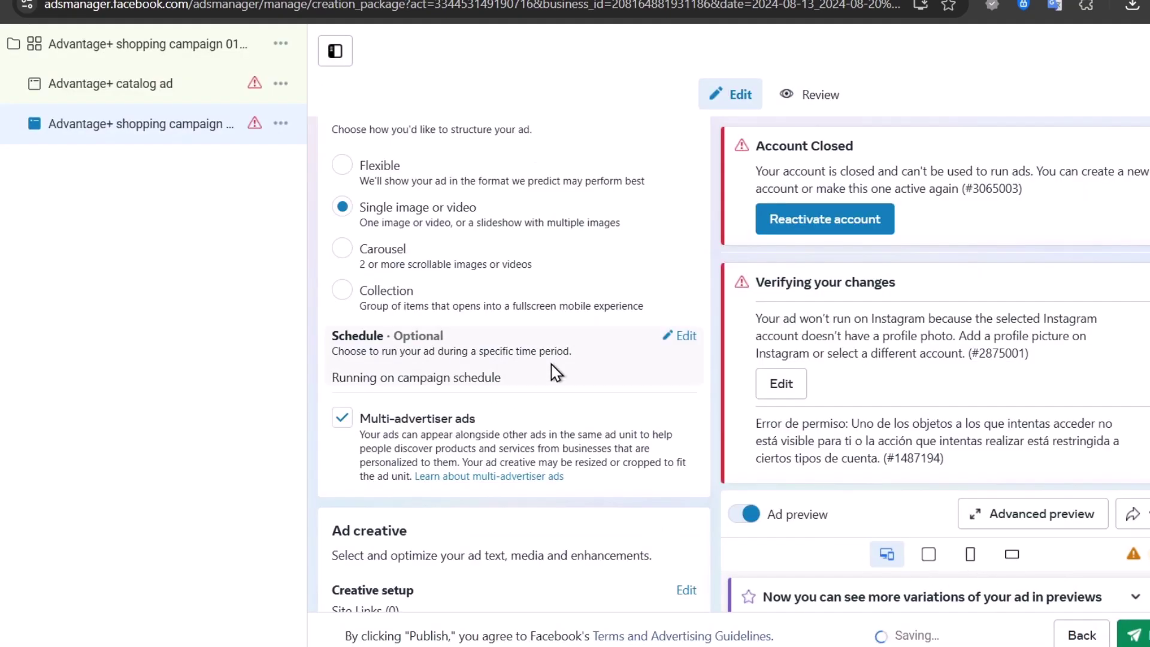
- Scroll through the ad editor to review the media and ad previews
scroll(961, 389, down, 1)
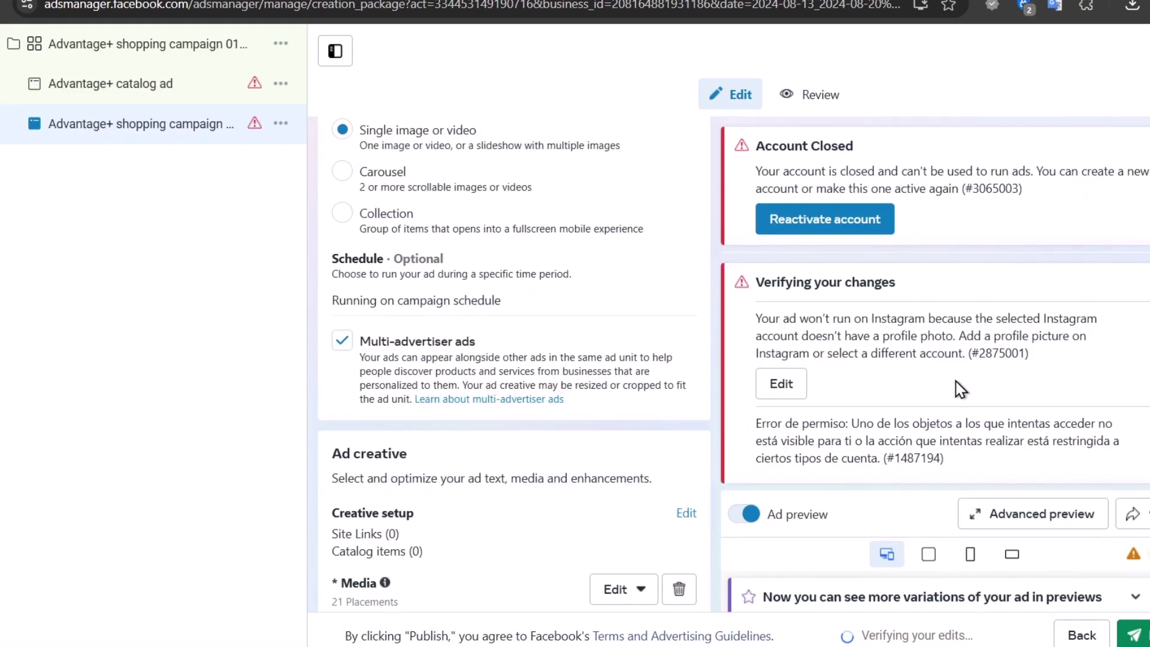
scroll(961, 389, down, 10)
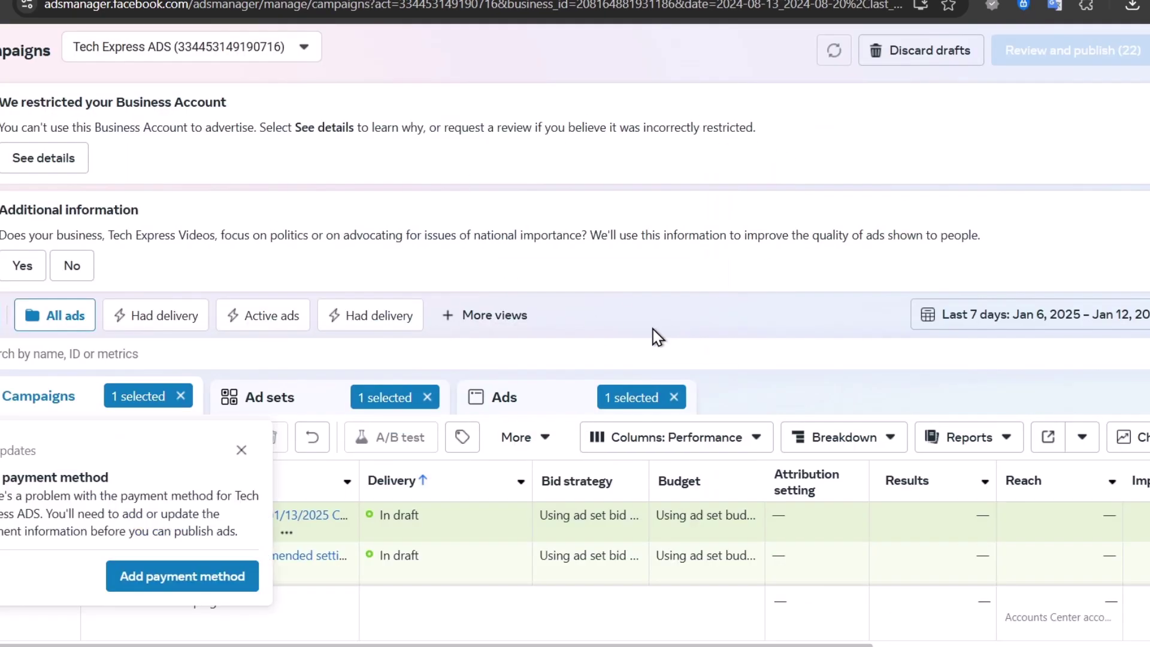
click(247, 454)
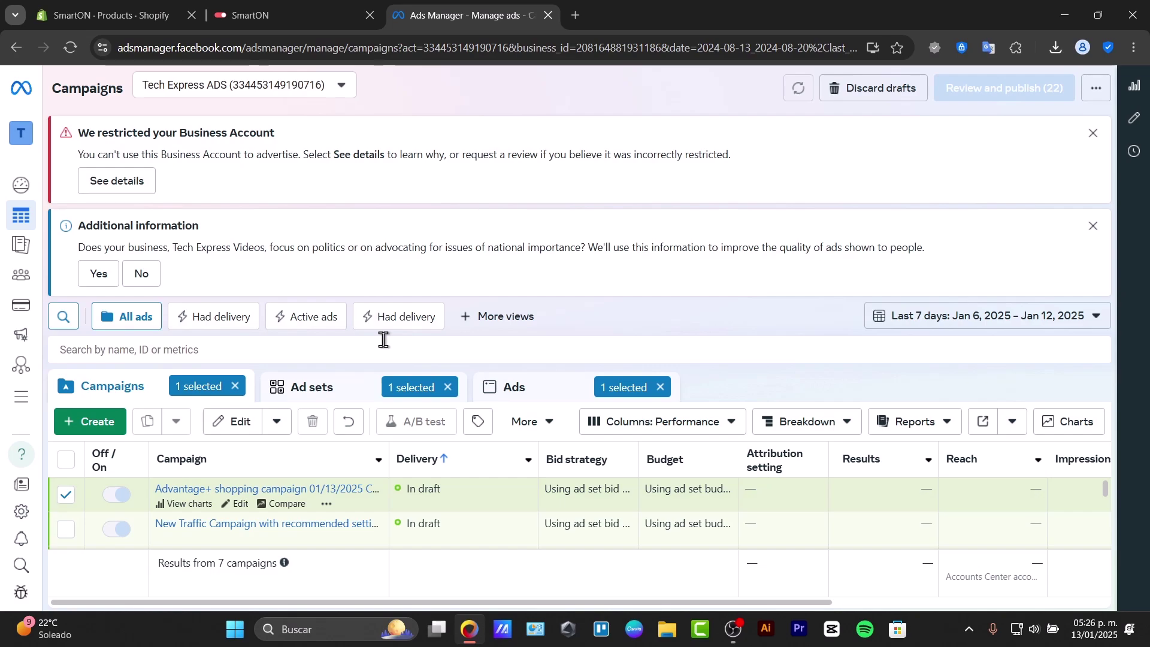
click(239, 13)
click(94, 3)
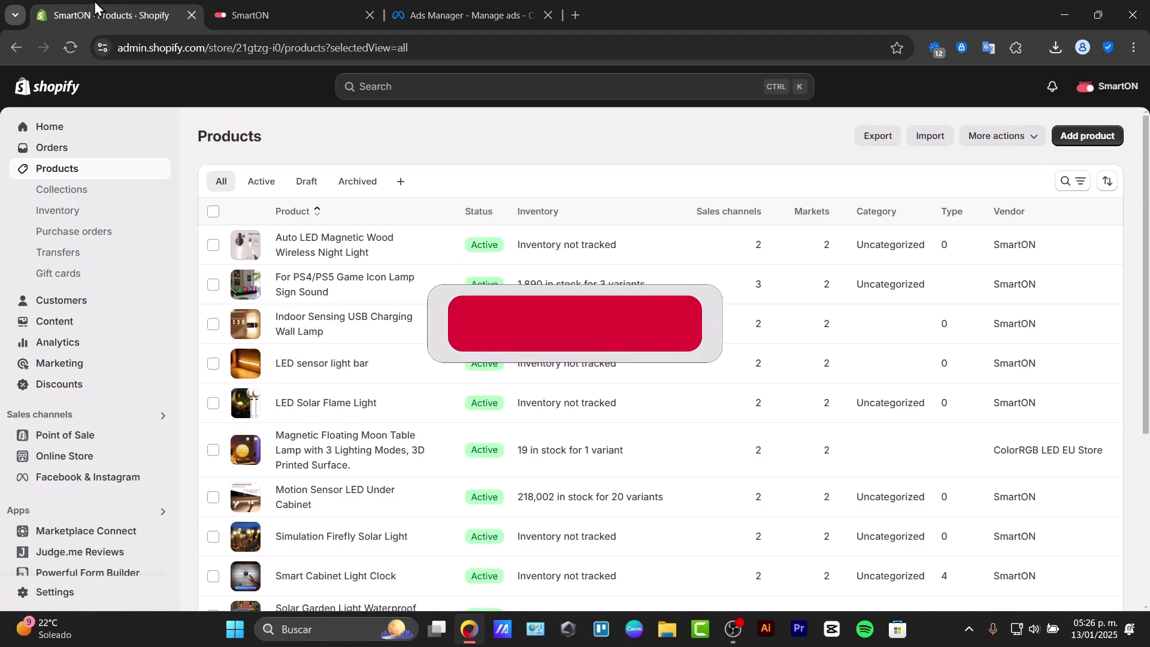
click(450, 17)
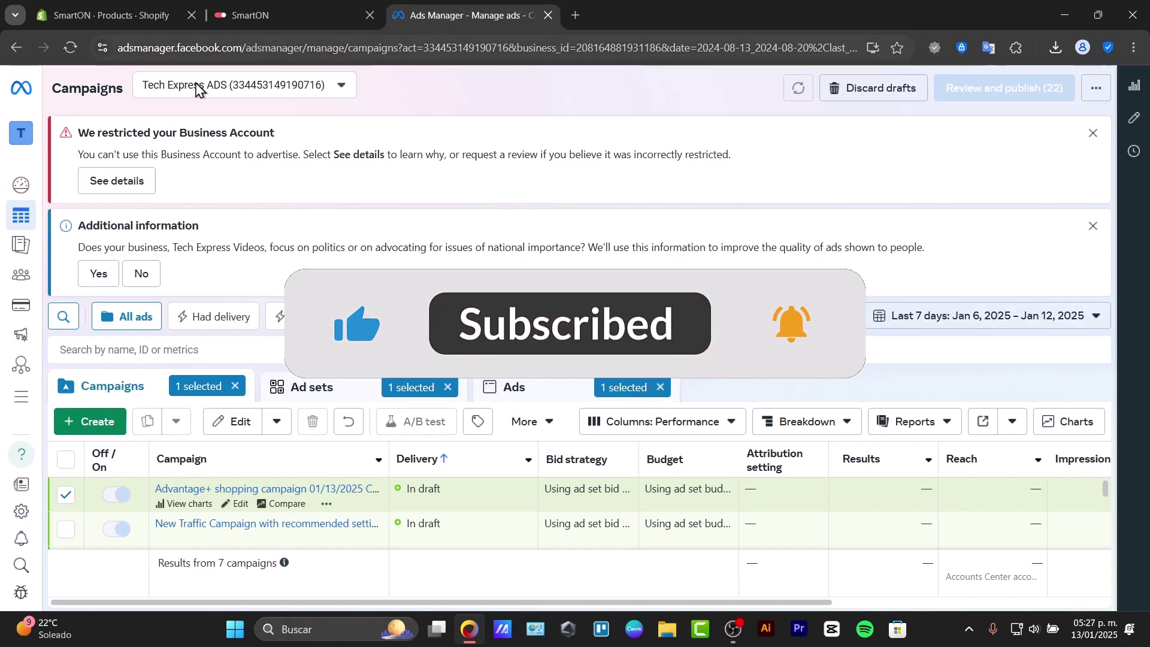
click(21, 99)
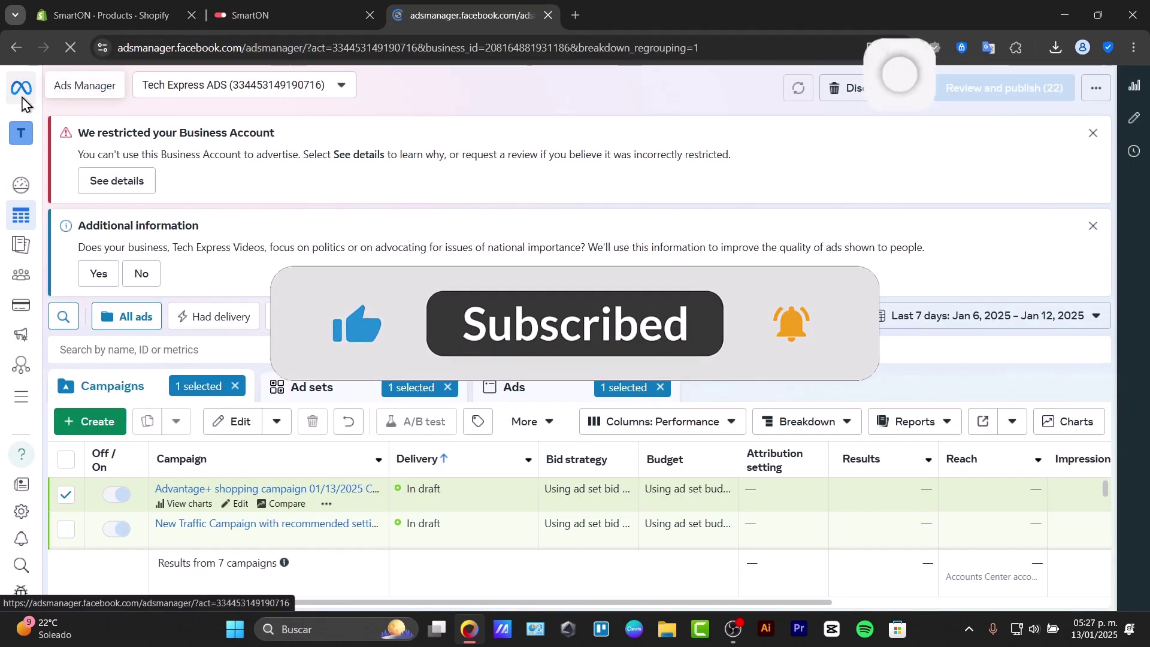